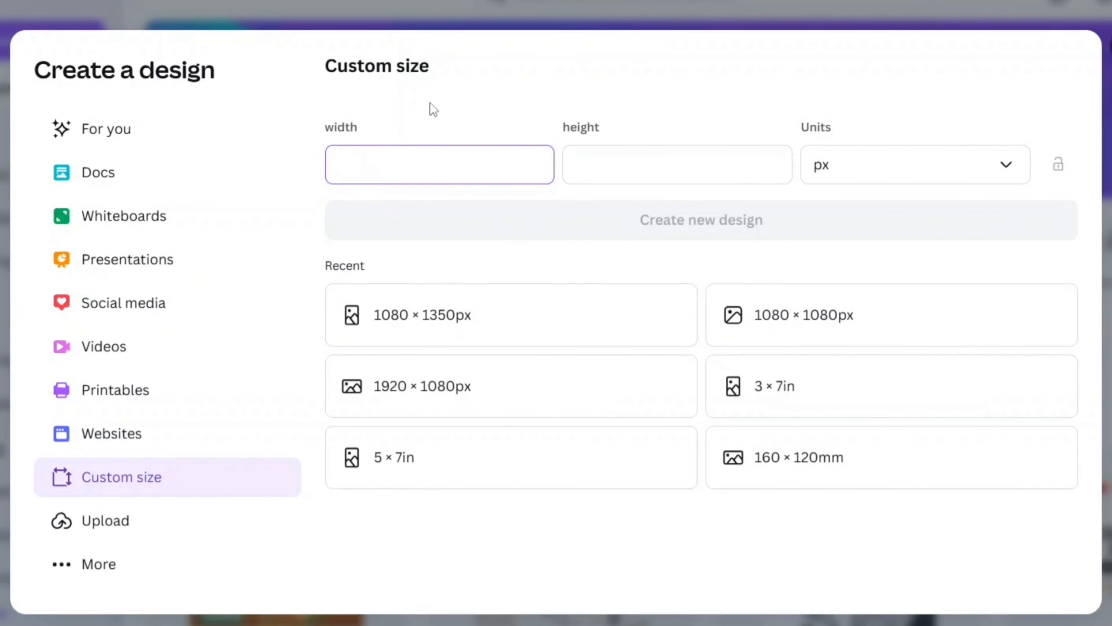
- Create a new custom-size design 1080 px wide and 1350 px high
{"action": "type", "text": "1080"}
{"action": "key", "text": "Tab"}
{"action": "type", "text": "1350"}
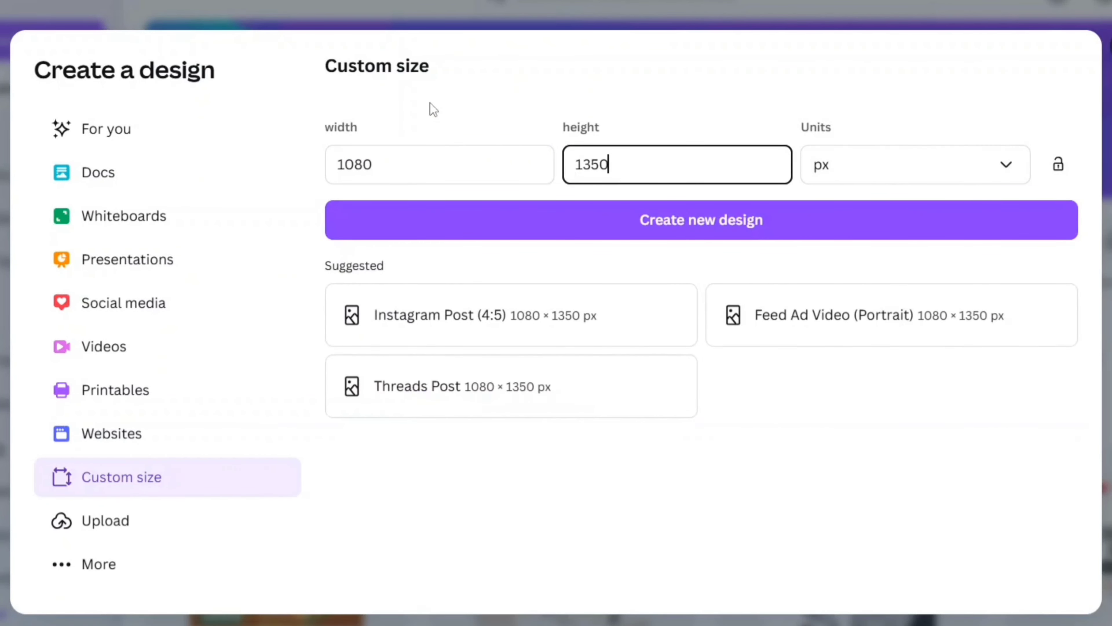
{"action": "left_click", "coordinate": [683, 223]}
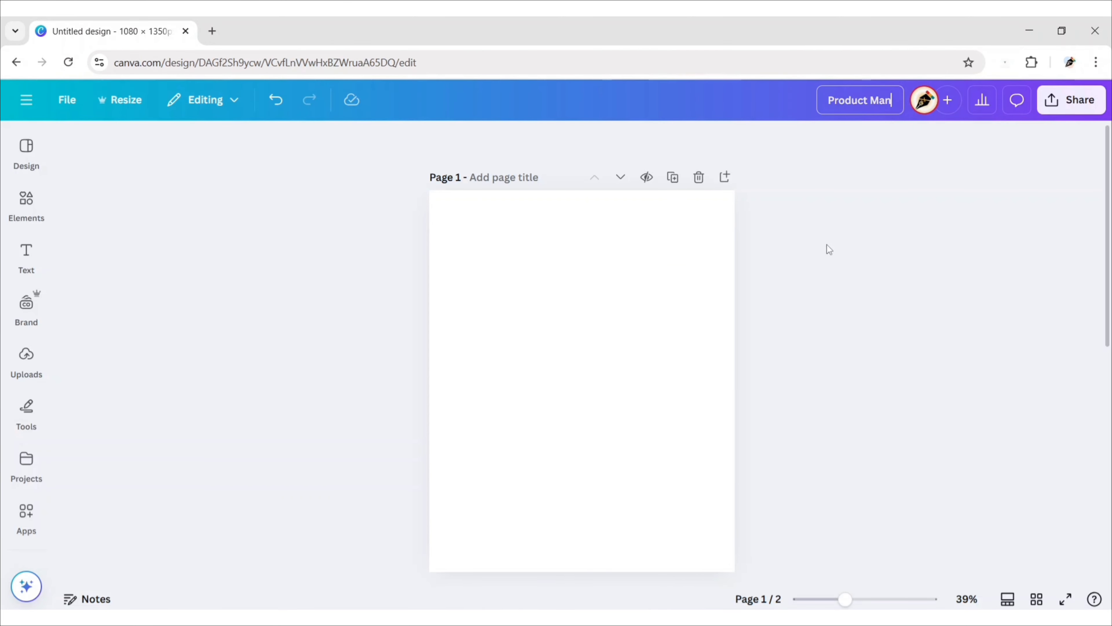
- Add a plain straight line from the shape elements to the page
{"action": "left_click", "coordinate": [28, 202]}
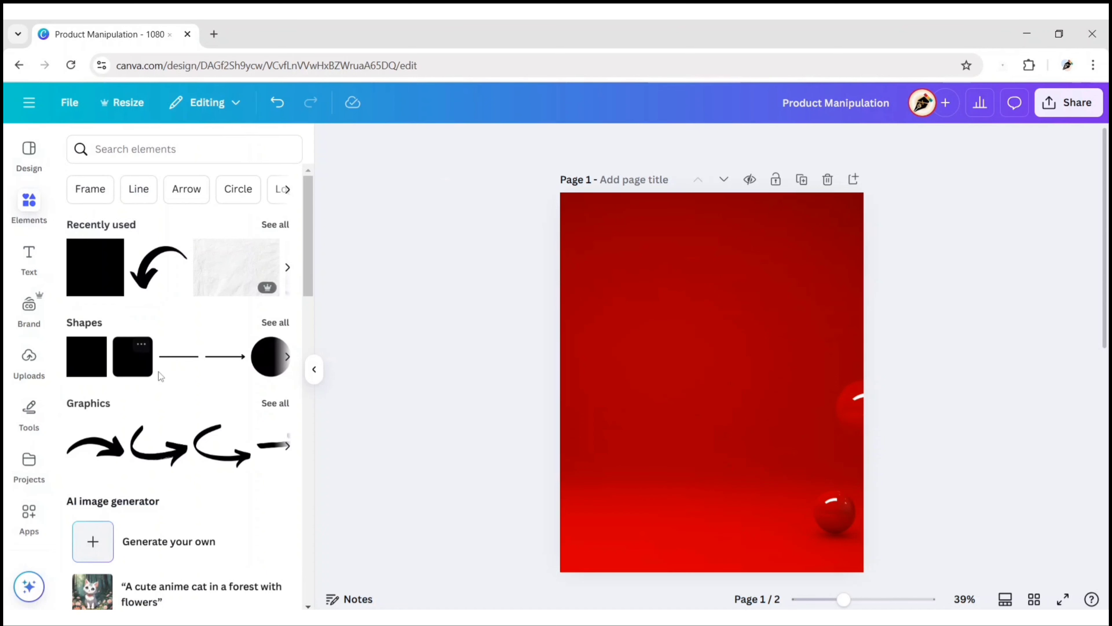
{"action": "left_click", "coordinate": [179, 364]}
{"action": "left_click", "coordinate": [314, 370]}
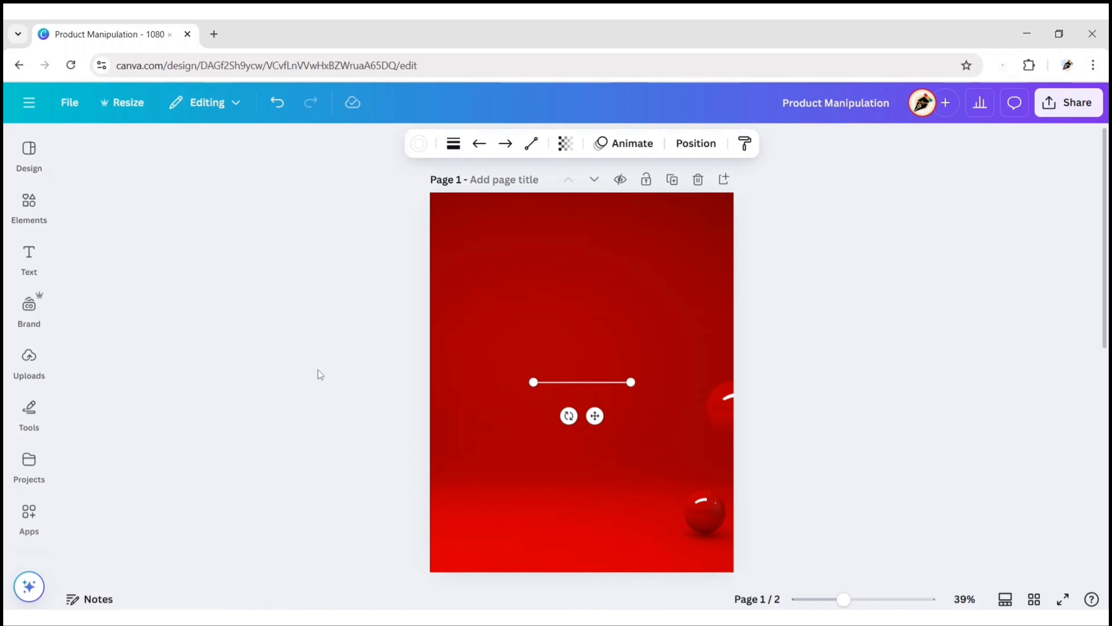
{"action": "left_click", "coordinate": [509, 365]}
{"action": "left_click", "coordinate": [551, 383]}
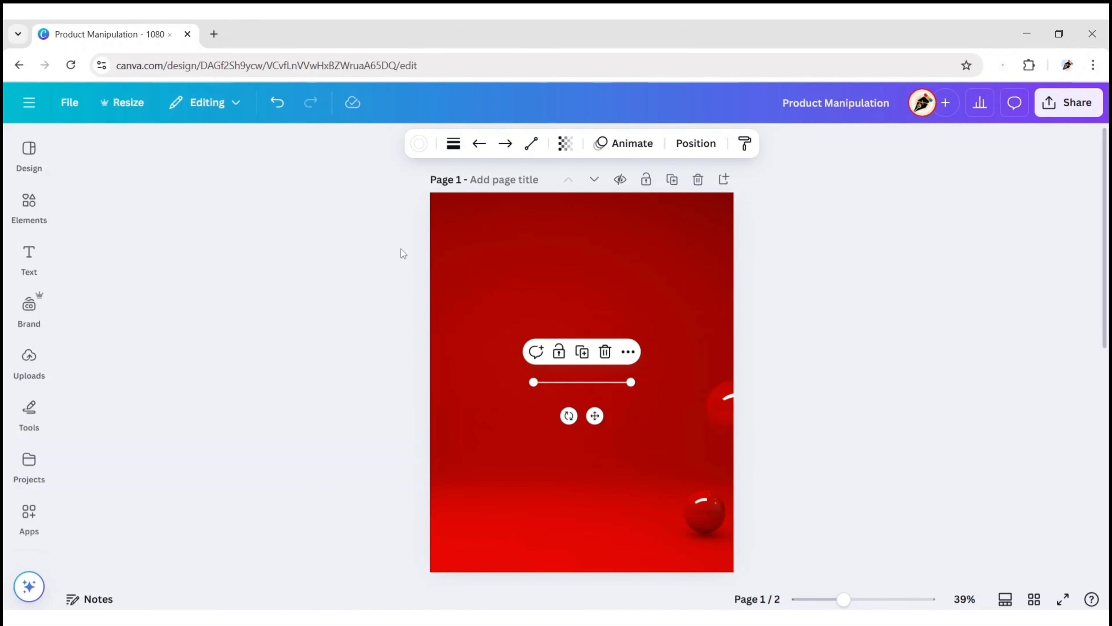
- Set the line weight to 10 and stretch the line across the full page width where the wall meets the floor
{"action": "left_click", "coordinate": [454, 143]}
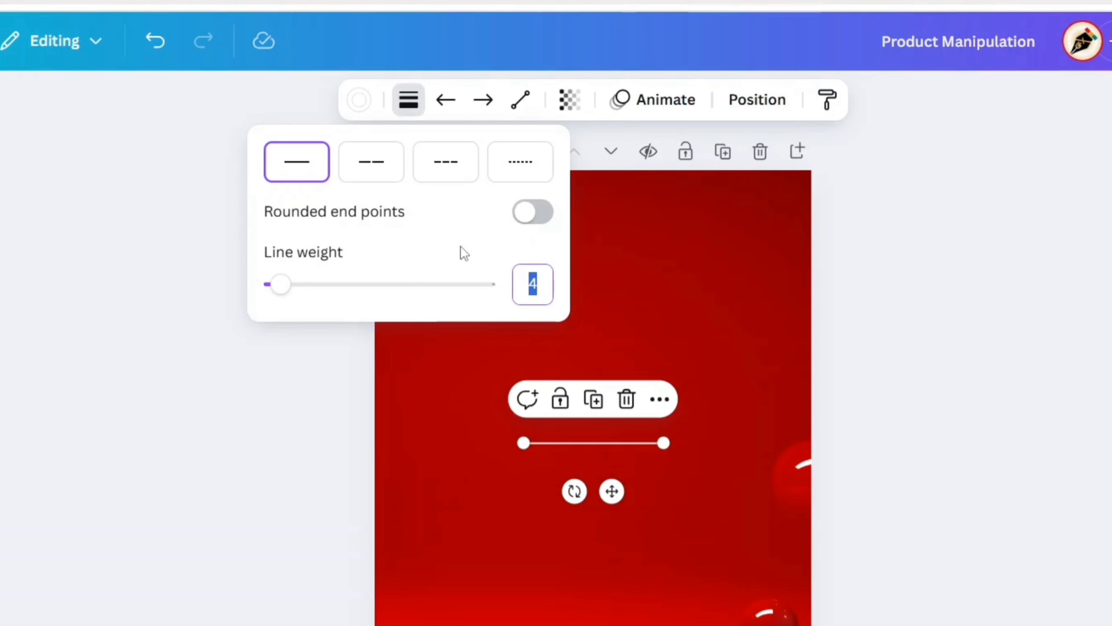
{"action": "type", "text": "10"}
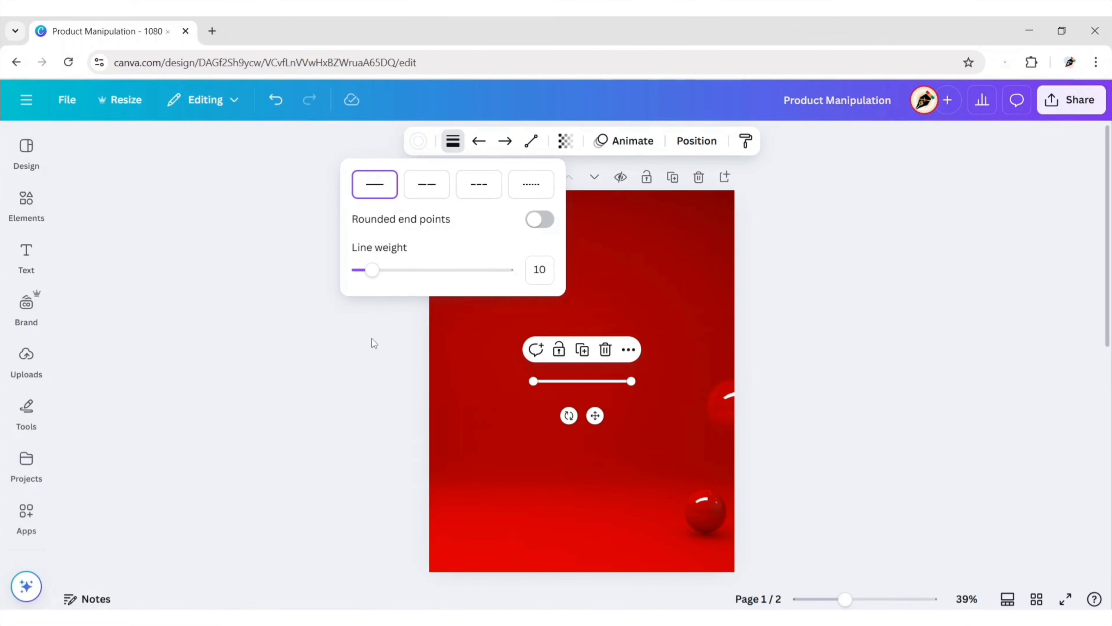
{"action": "left_click", "coordinate": [372, 338]}
{"action": "left_click", "coordinate": [582, 381]}
{"action": "left_click_drag", "start_coordinate": [595, 415], "coordinate": [494, 511]}
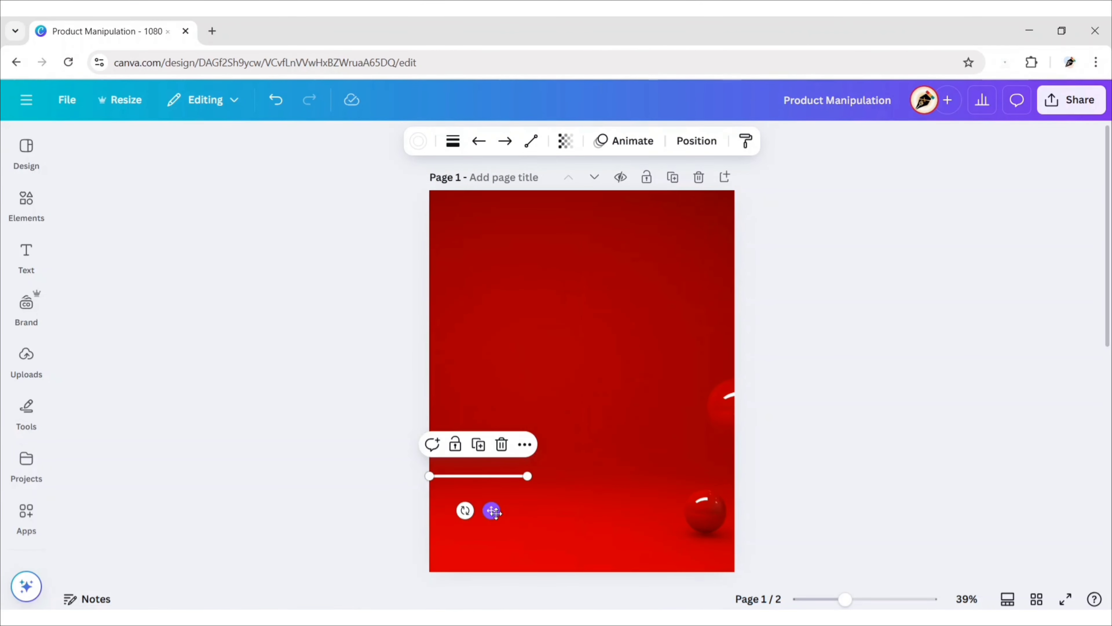
{"action": "left_click_drag", "start_coordinate": [528, 476], "coordinate": [735, 476]}
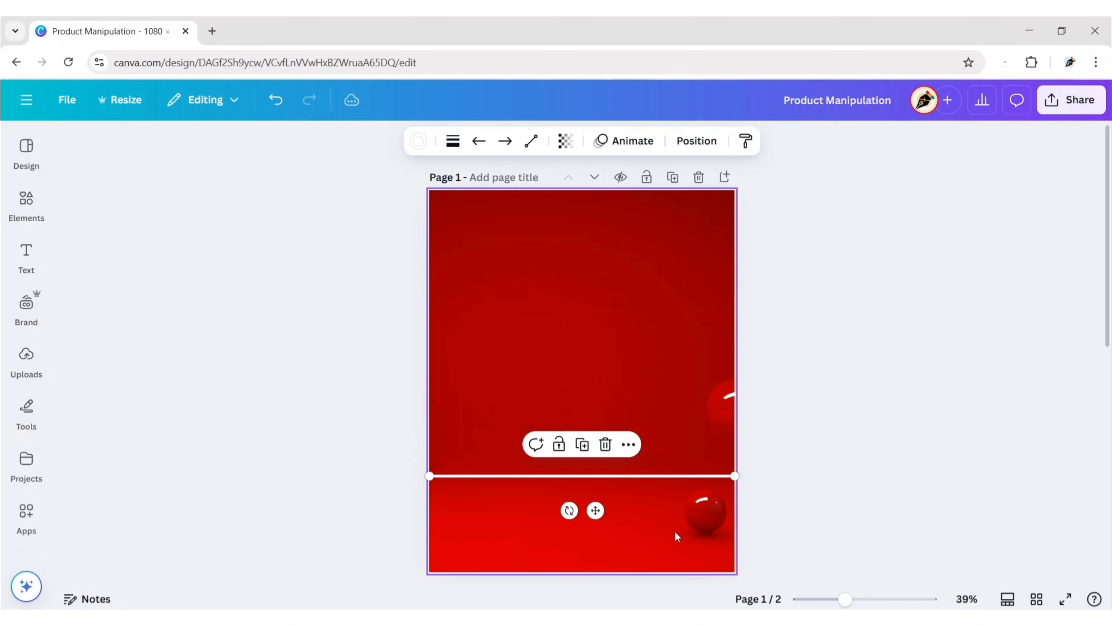
- Recolour the horizontal line with the darkest red from the photo colours
{"action": "left_click", "coordinate": [418, 140]}
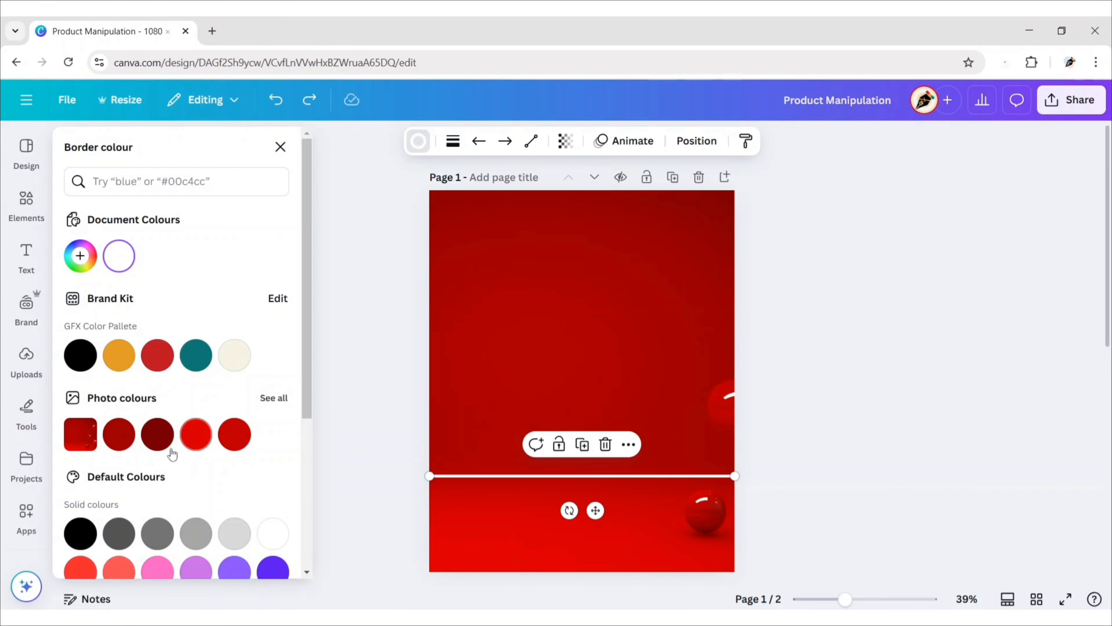
{"action": "left_click", "coordinate": [158, 434]}
{"action": "key", "text": "Escape"}
- Search the graphics for "black gradient shade" and add the wide gradient that is black along its upper edge
{"action": "left_click", "coordinate": [26, 203]}
{"action": "left_click", "coordinate": [102, 146]}
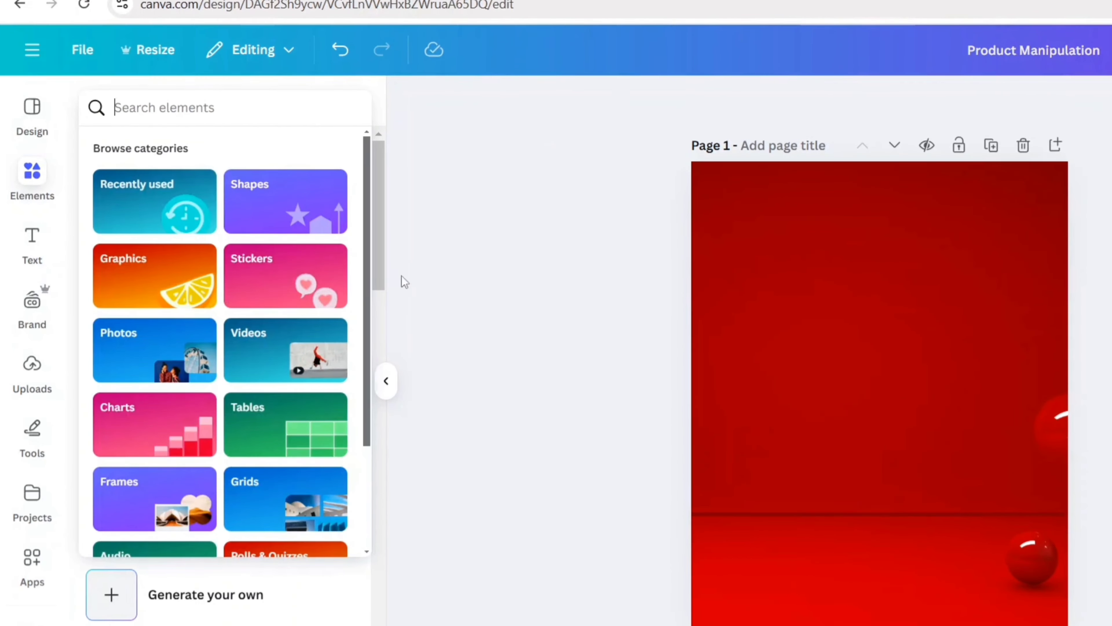
{"action": "type", "text": "black gradient shad"}
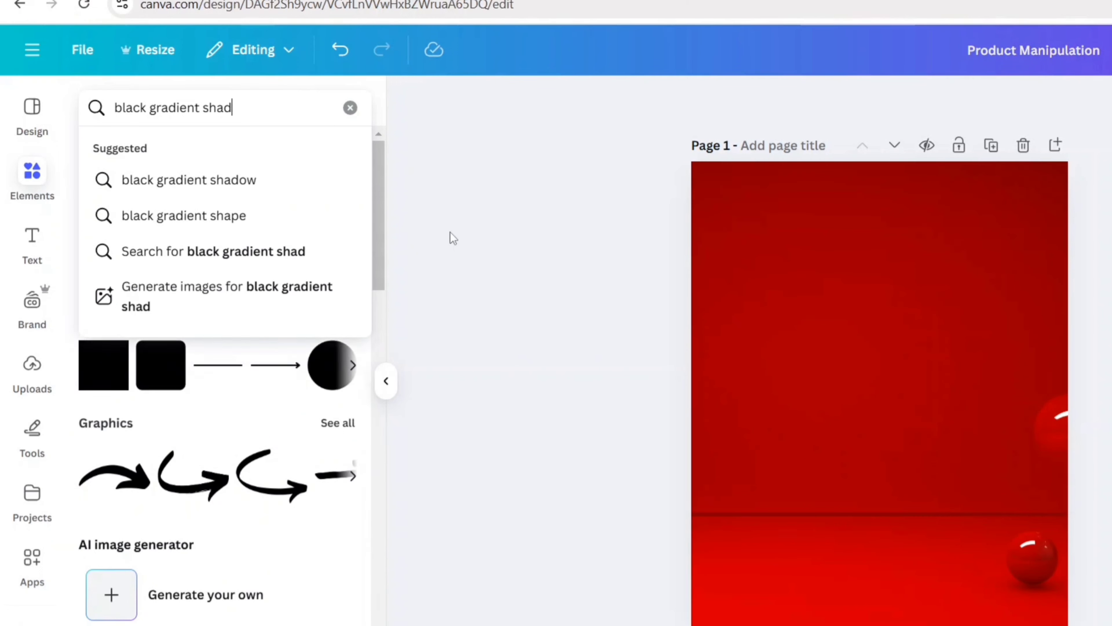
{"action": "type", "text": "e"}
{"action": "key", "text": "Return"}
{"action": "left_click", "coordinate": [135, 188]}
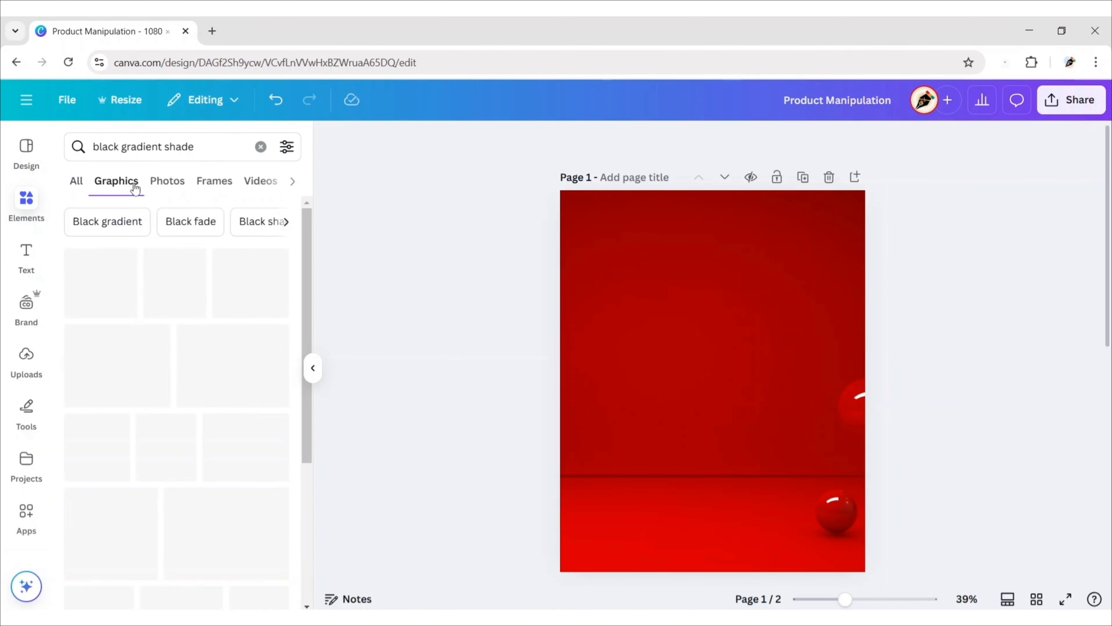
{"action": "left_click", "coordinate": [254, 284]}
{"action": "left_click", "coordinate": [313, 368]}
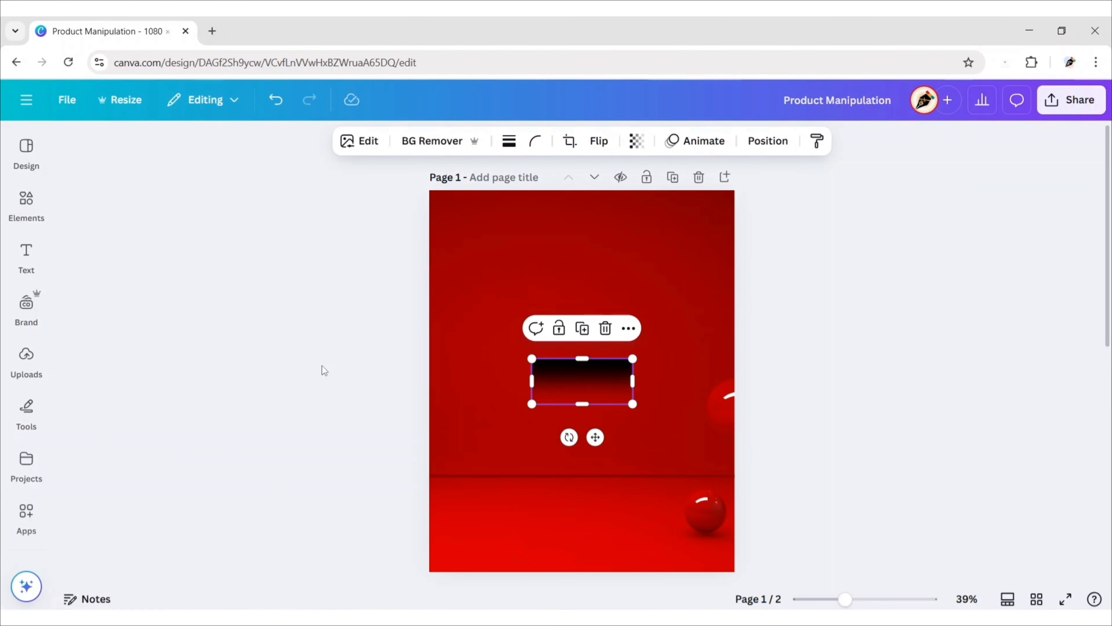
- Flip the gradient vertically and fit it across the full page width just above the floor line, about 1080 × 151 px
{"action": "left_click", "coordinate": [596, 142]}
{"action": "left_click", "coordinate": [606, 207]}
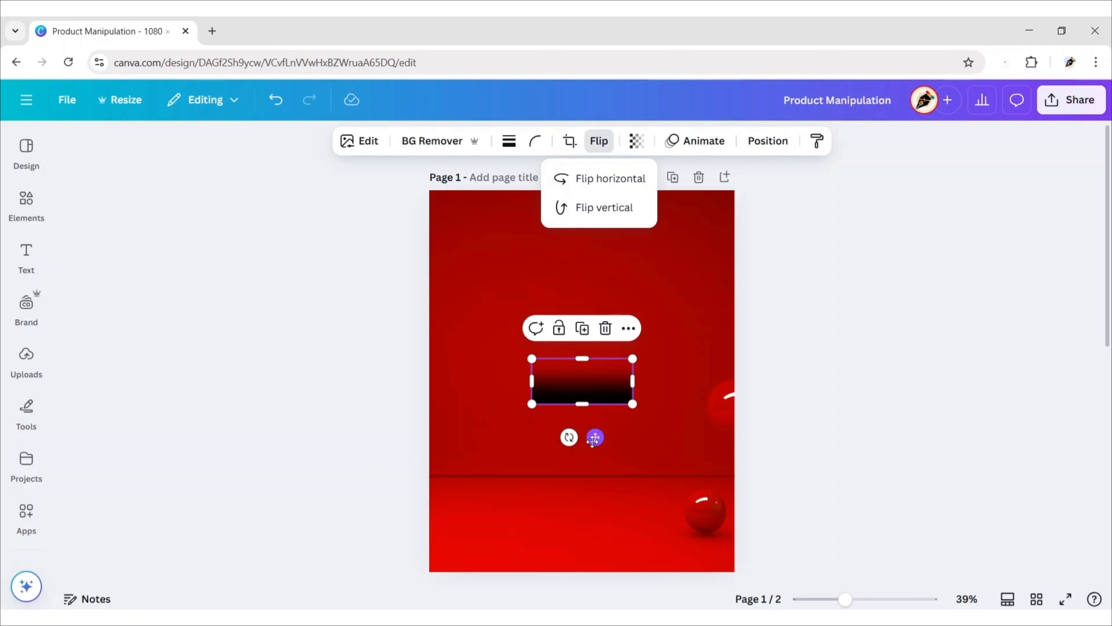
{"action": "left_click_drag", "start_coordinate": [593, 438], "coordinate": [492, 506]}
{"action": "left_click_drag", "start_coordinate": [529, 422], "coordinate": [735, 328]}
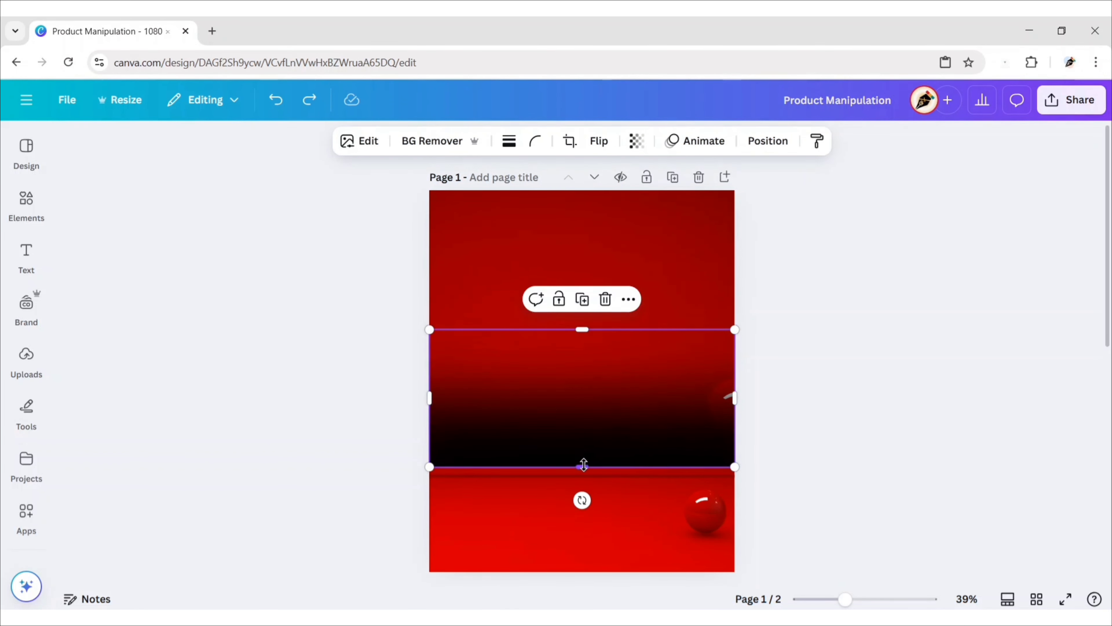
{"action": "mouse_move", "coordinate": [584, 465]}
{"action": "left_mouse_down"}
{"action": "mouse_move", "coordinate": [579, 370]}
{"action": "mouse_move", "coordinate": [595, 453]}
{"action": "left_mouse_up"}
- Send the gradient to the back of the layer order
{"action": "left_click", "coordinate": [768, 141]}
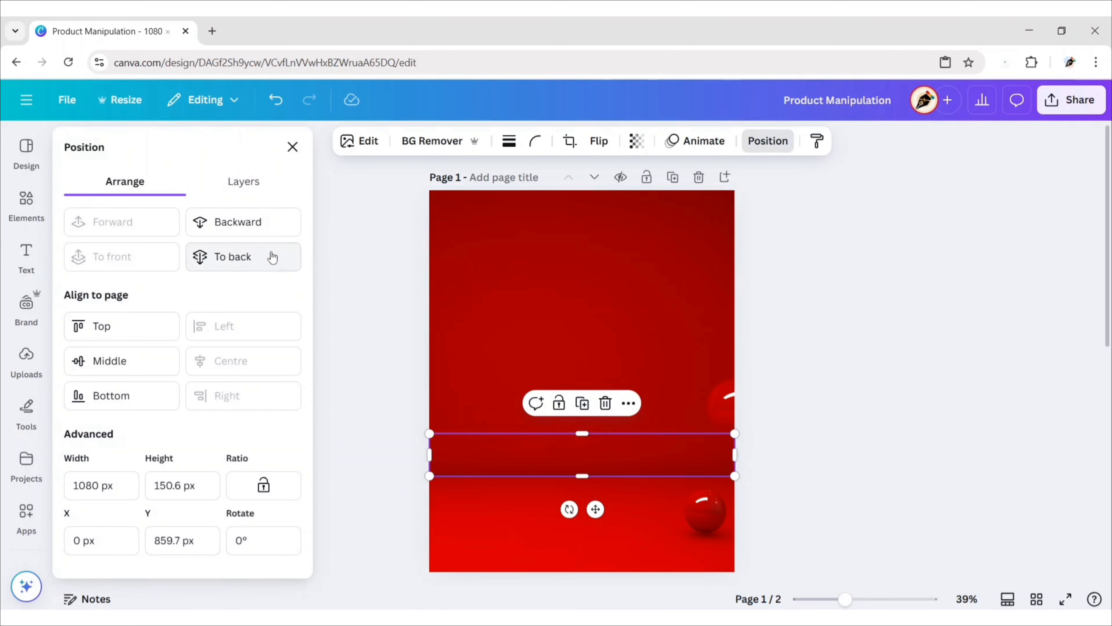
{"action": "left_click", "coordinate": [248, 256]}
{"action": "left_click", "coordinate": [291, 146]}
{"action": "left_click", "coordinate": [356, 397]}
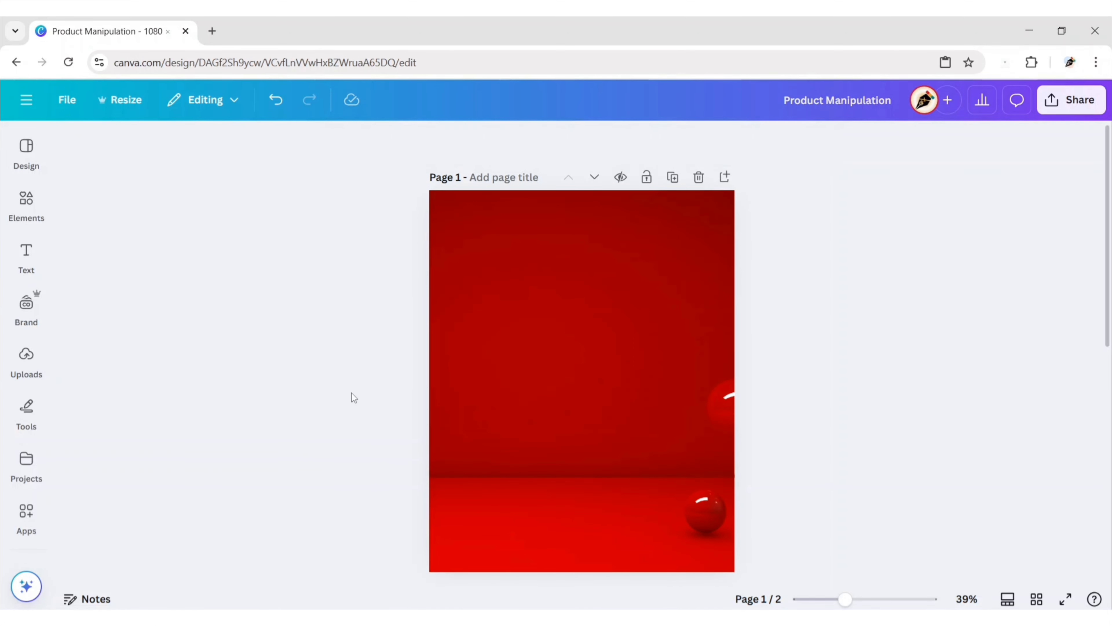
- Add the uploaded white high-heel photo to the page and remove its background
{"action": "left_click", "coordinate": [26, 355]}
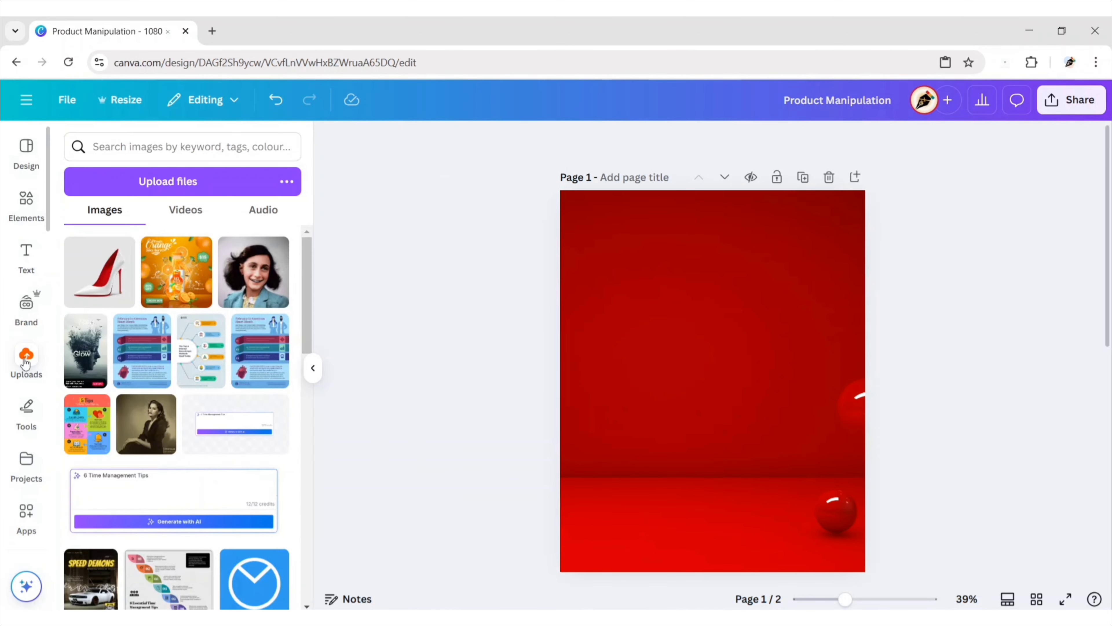
{"action": "left_click", "coordinate": [104, 284]}
{"action": "left_click", "coordinate": [313, 368]}
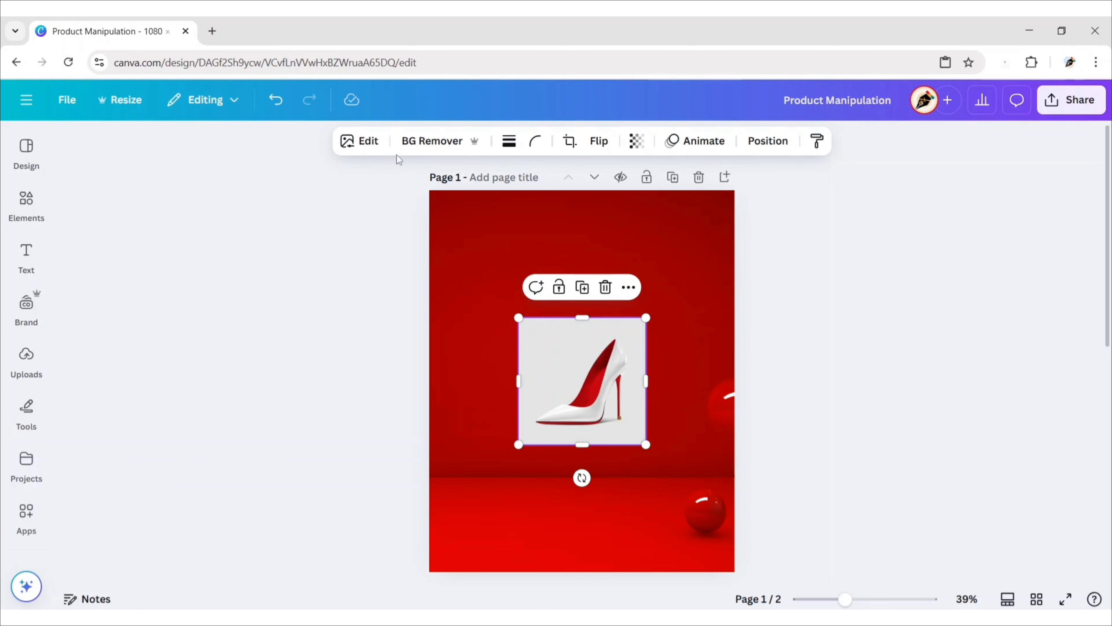
{"action": "left_click", "coordinate": [420, 140]}
- Crop the empty margins around the shoe on all four sides
{"action": "left_click_drag", "start_coordinate": [518, 381], "coordinate": [530, 381]}
{"action": "left_click_drag", "start_coordinate": [646, 381], "coordinate": [629, 378]}
{"action": "left_click_drag", "start_coordinate": [582, 444], "coordinate": [582, 428]}
{"action": "left_click_drag", "start_coordinate": [583, 317], "coordinate": [587, 334]}
- Enlarge the shoe and stand it on the red floor beside the lower ball
{"action": "left_click_drag", "start_coordinate": [582, 384], "coordinate": [594, 499]}
{"action": "left_click_drag", "start_coordinate": [645, 448], "coordinate": [734, 364]}
{"action": "left_click_drag", "start_coordinate": [685, 473], "coordinate": [629, 482]}
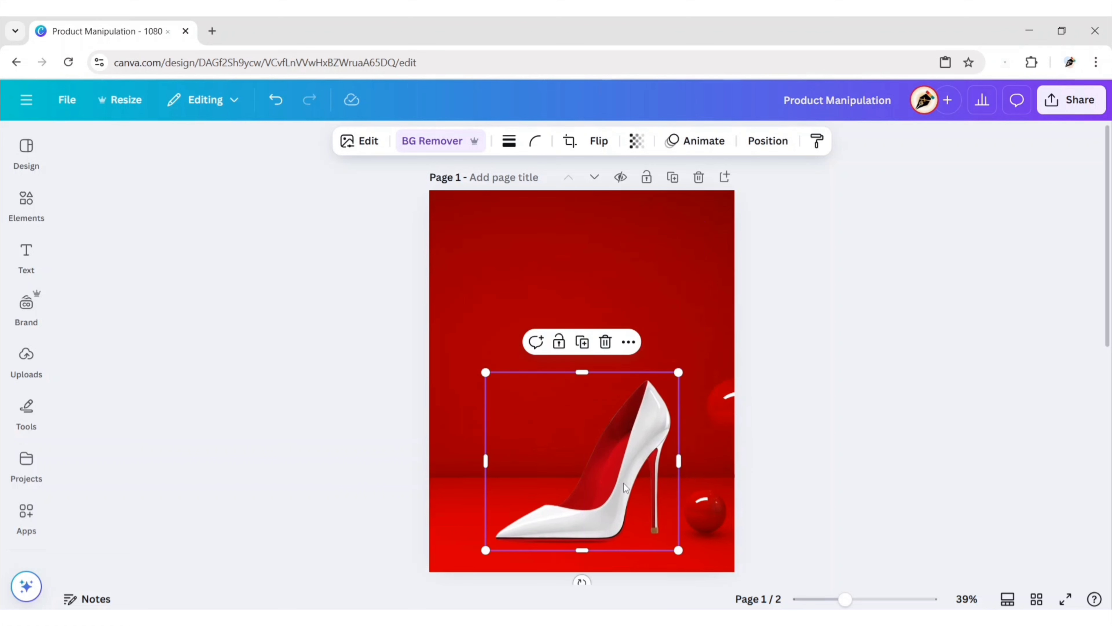
{"action": "left_click_drag", "start_coordinate": [678, 373], "coordinate": [674, 379]}
- Duplicate the shoe and flip the copy horizontally so the two shoes face each other
{"action": "left_click_drag", "start_coordinate": [586, 523], "coordinate": [560, 448]}
{"action": "left_click", "coordinate": [587, 350]}
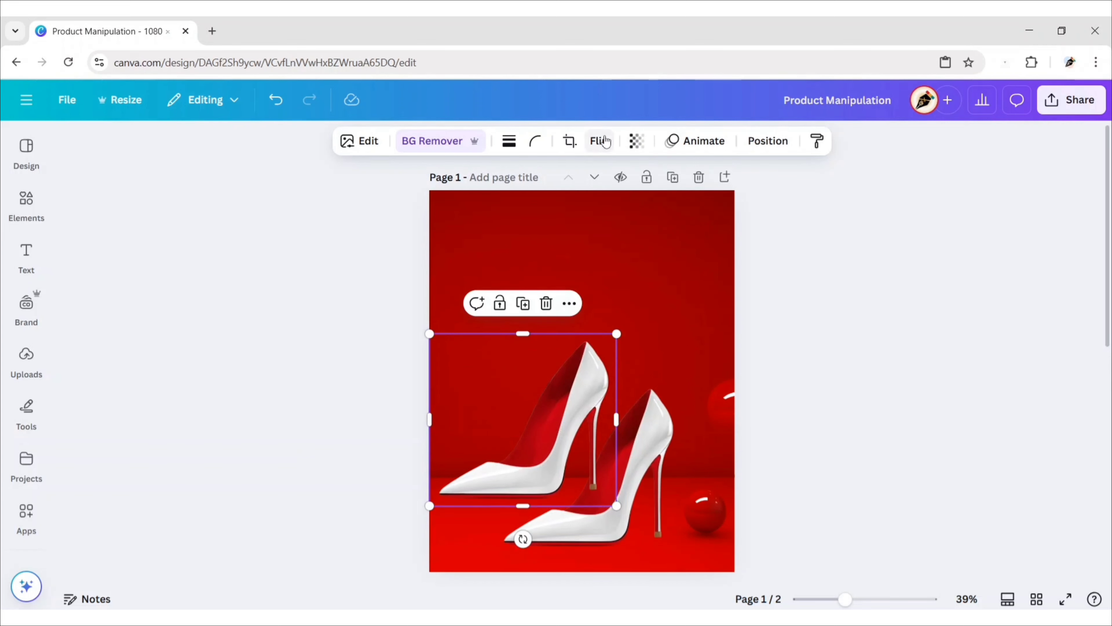
{"action": "left_click", "coordinate": [599, 141]}
{"action": "left_click", "coordinate": [600, 179]}
- Shrink the flipped shoe to about 538 × 495 px and place it on the floor, one layer behind the other shoe
{"action": "left_click_drag", "start_coordinate": [430, 335], "coordinate": [464, 366]}
{"action": "left_click_drag", "start_coordinate": [543, 491], "coordinate": [539, 507]}
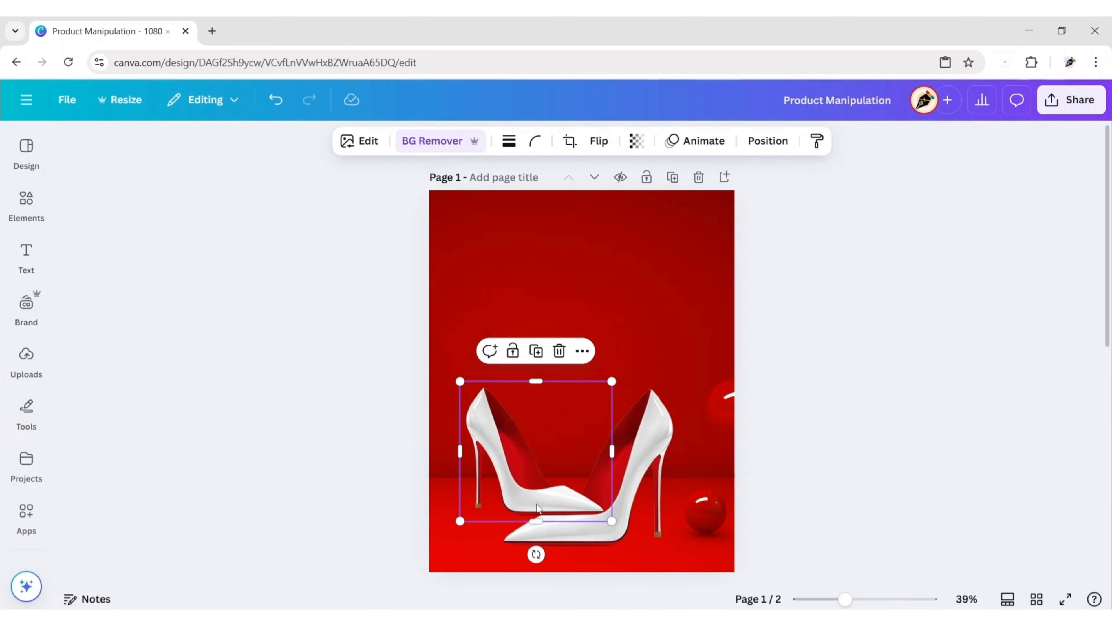
{"action": "left_click", "coordinate": [768, 141]}
{"action": "left_click", "coordinate": [286, 222]}
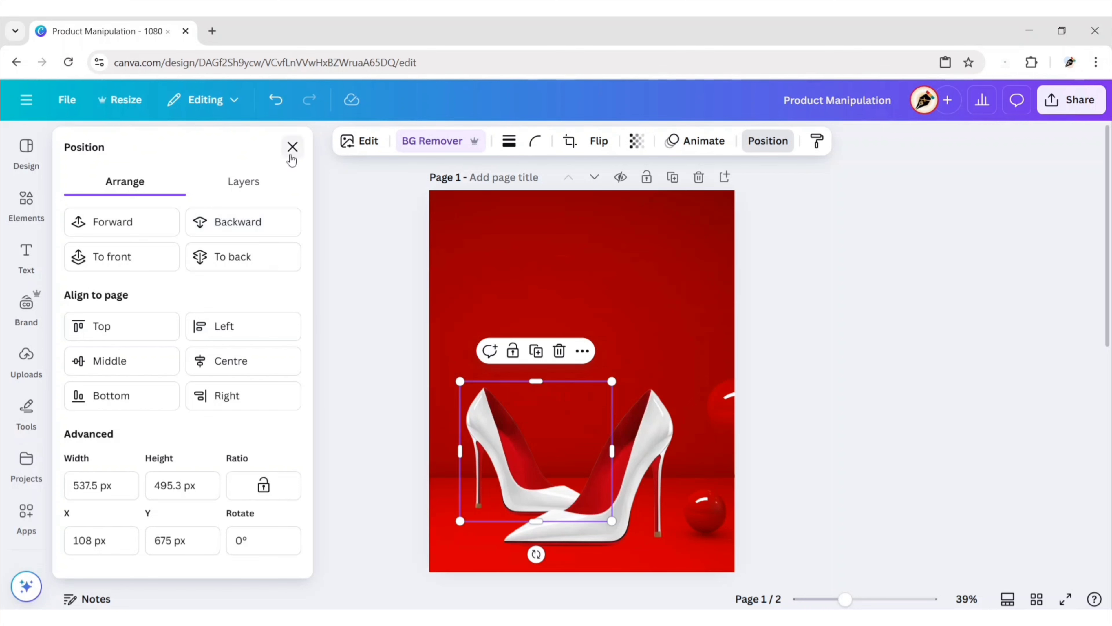
{"action": "left_click", "coordinate": [293, 147]}
{"action": "left_click_drag", "start_coordinate": [519, 497], "coordinate": [520, 490]}
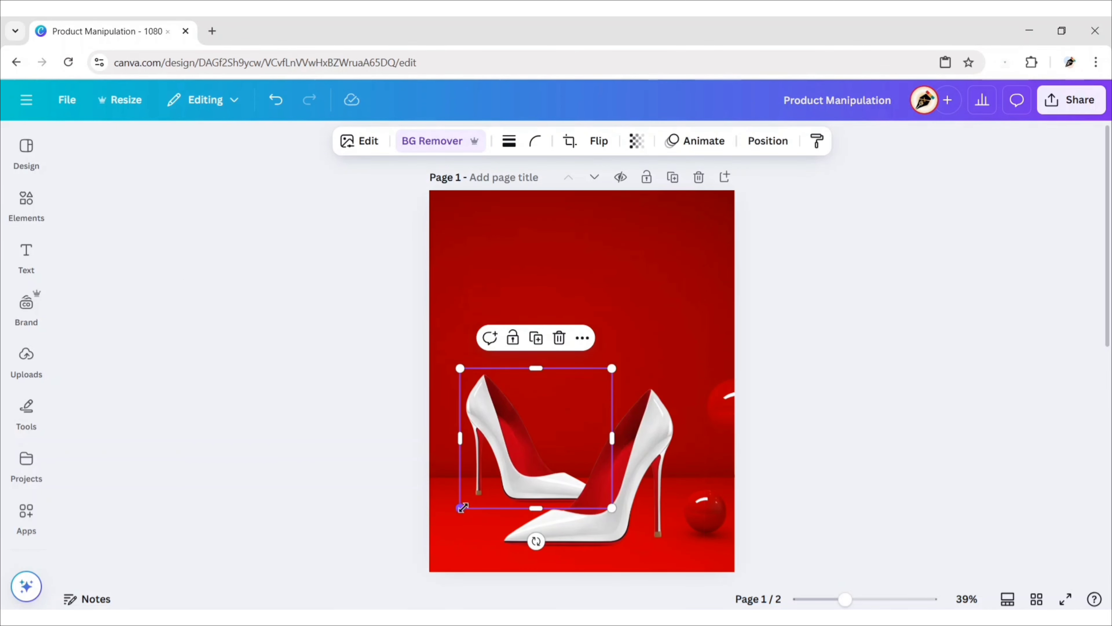
{"action": "left_click", "coordinate": [339, 395]}
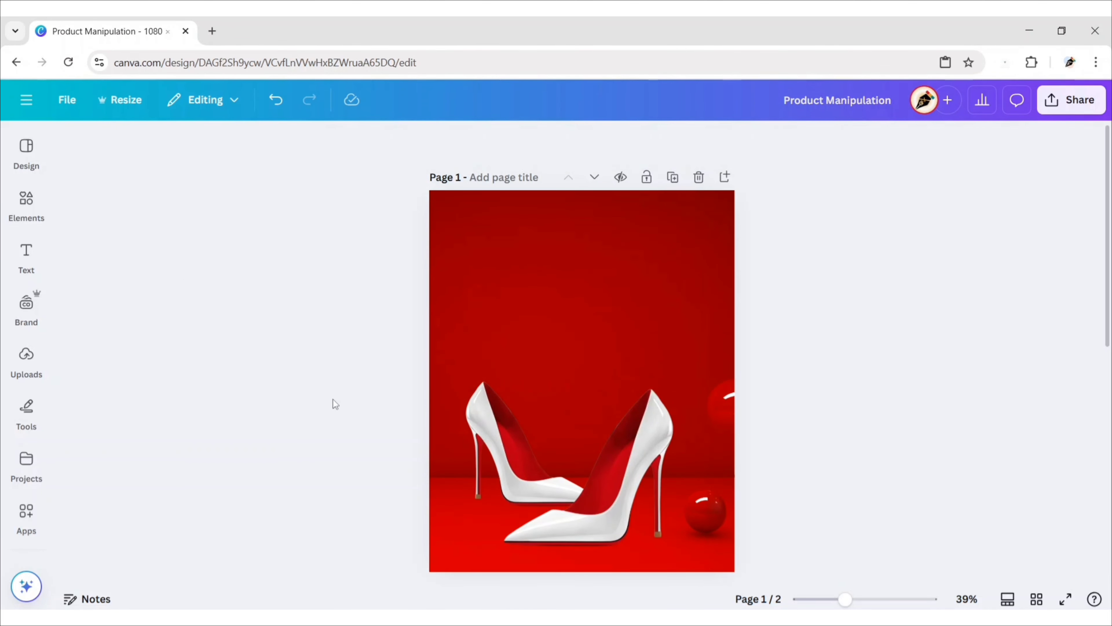
- Search the graphics for "drop shadow" and add the thin, dark elliptical shadow
{"action": "left_click", "coordinate": [27, 202]}
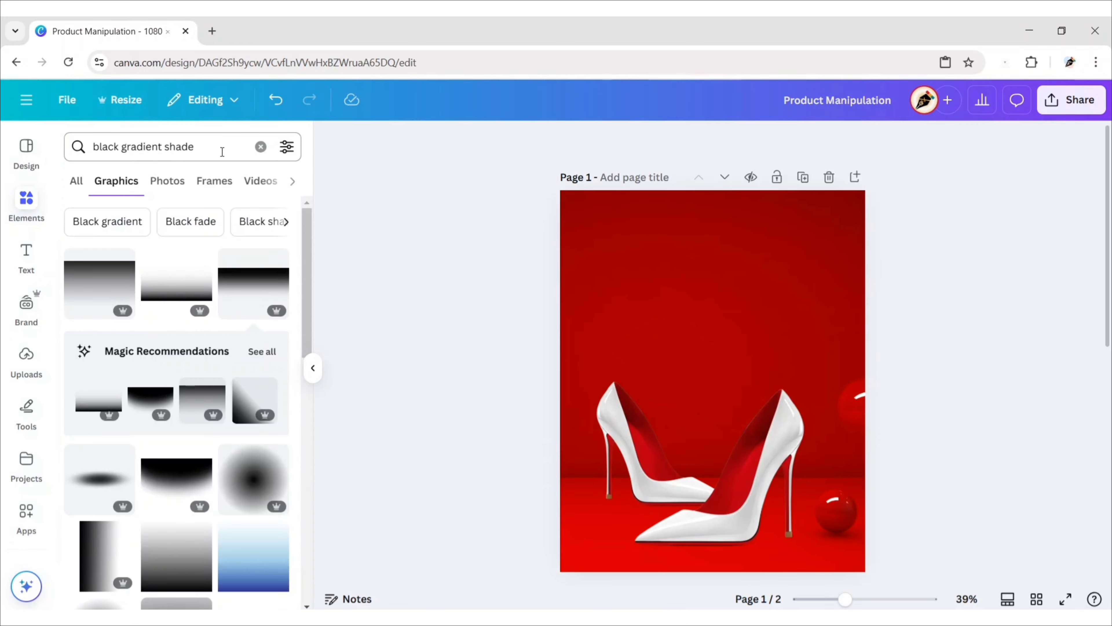
{"action": "left_click", "coordinate": [261, 147]}
{"action": "type", "text": "drop shadow"}
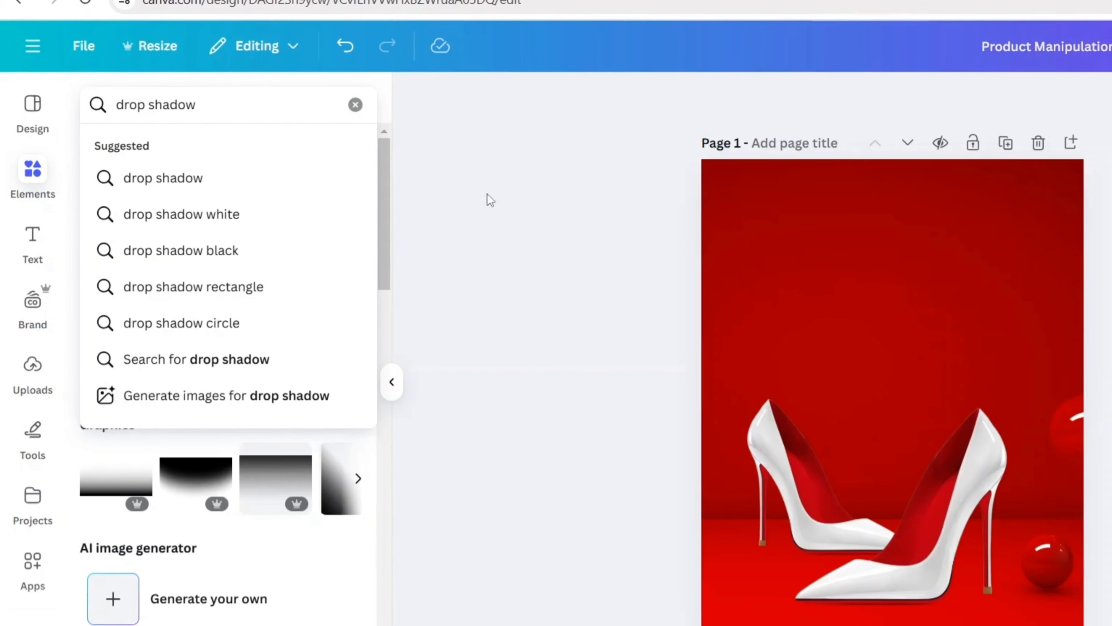
{"action": "key", "text": "Return"}
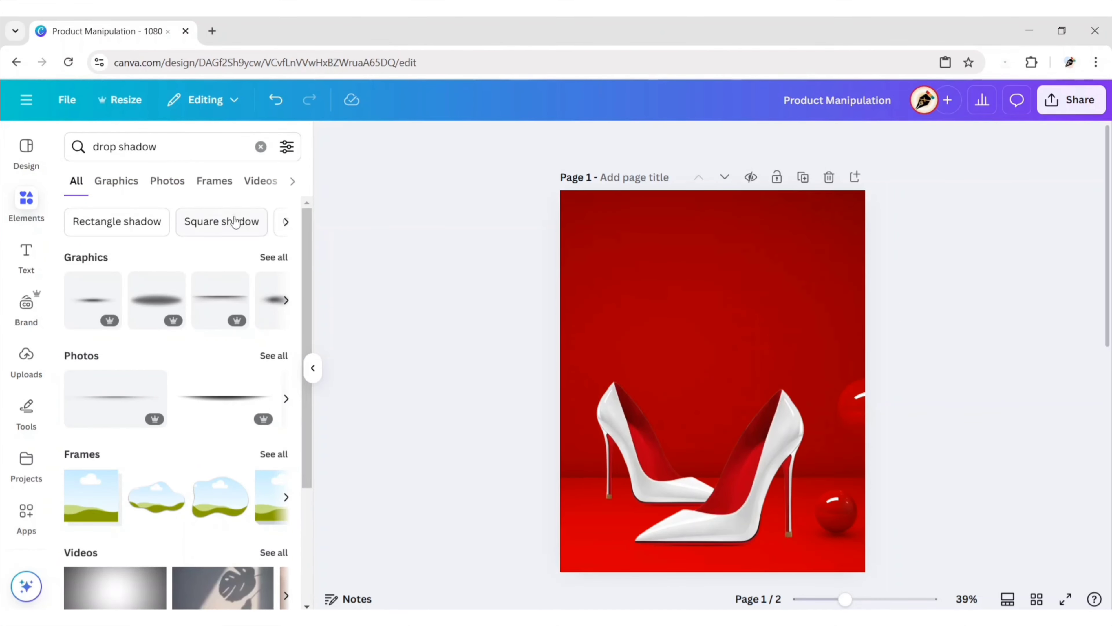
{"action": "left_click", "coordinate": [117, 181]}
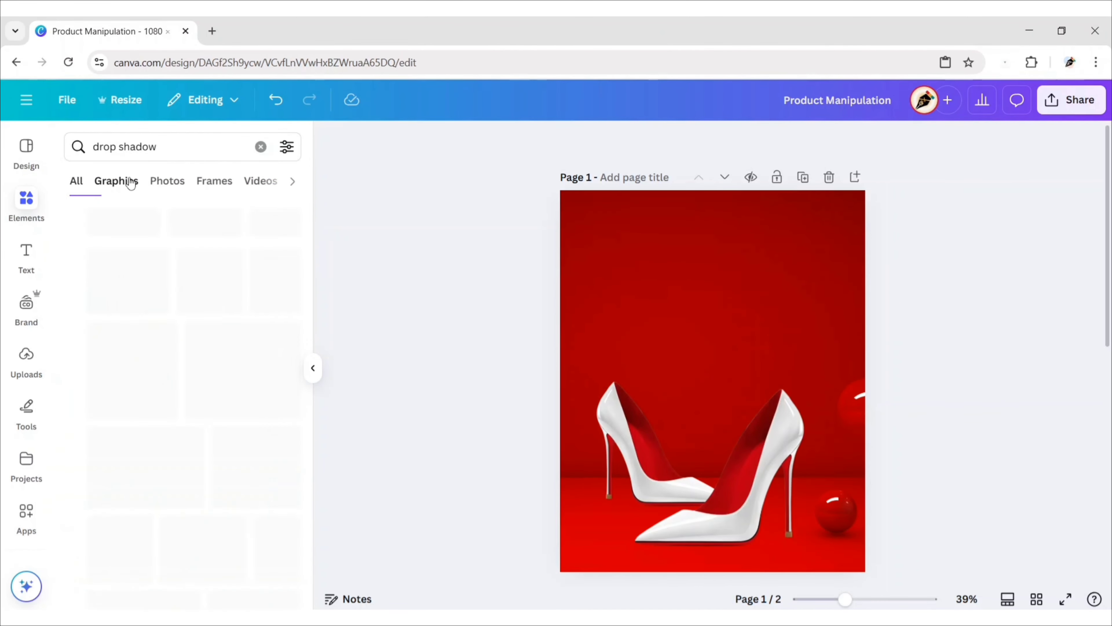
{"action": "scroll", "coordinate": [185, 342], "scroll_direction": "down", "scroll_amount": 3}
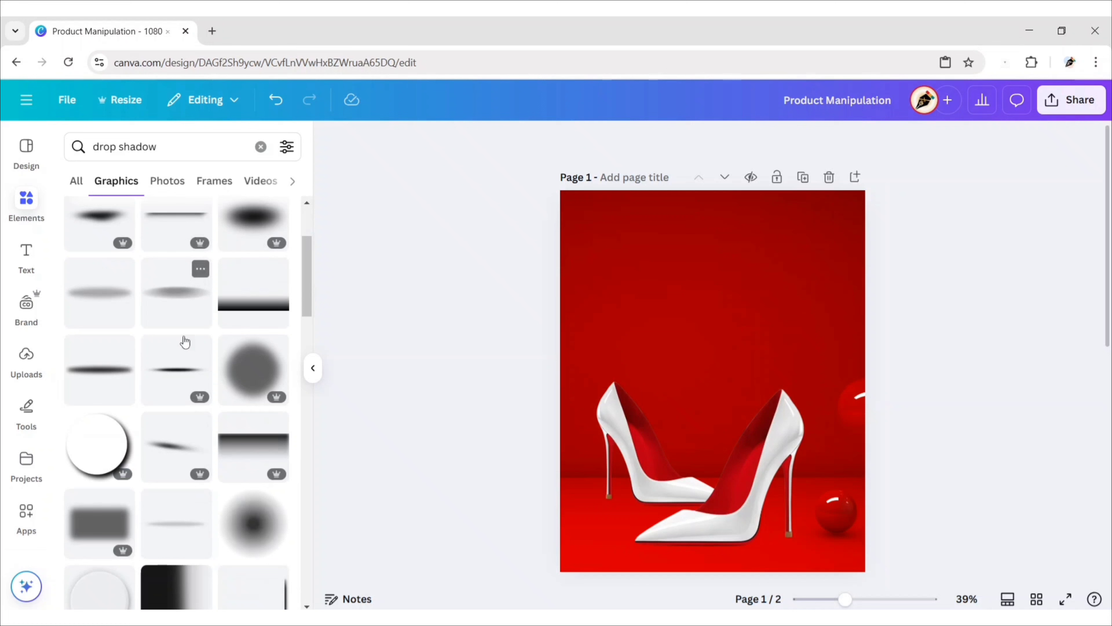
{"action": "left_click", "coordinate": [174, 377]}
{"action": "left_click", "coordinate": [313, 368]}
- Fit the shadow under the front shoe at about 541 × 51 px, rotated about -4.1°, and send it to the back
{"action": "left_click_drag", "start_coordinate": [465, 380], "coordinate": [510, 547]}
{"action": "left_click_drag", "start_coordinate": [579, 546], "coordinate": [604, 542]}
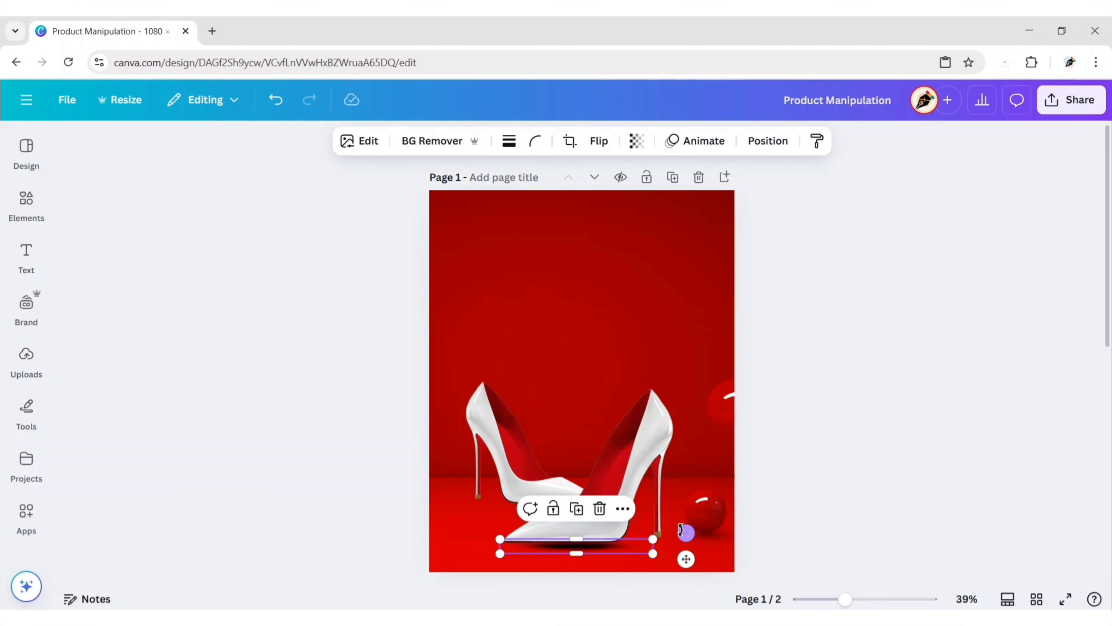
{"action": "left_click_drag", "start_coordinate": [686, 530], "coordinate": [685, 533]}
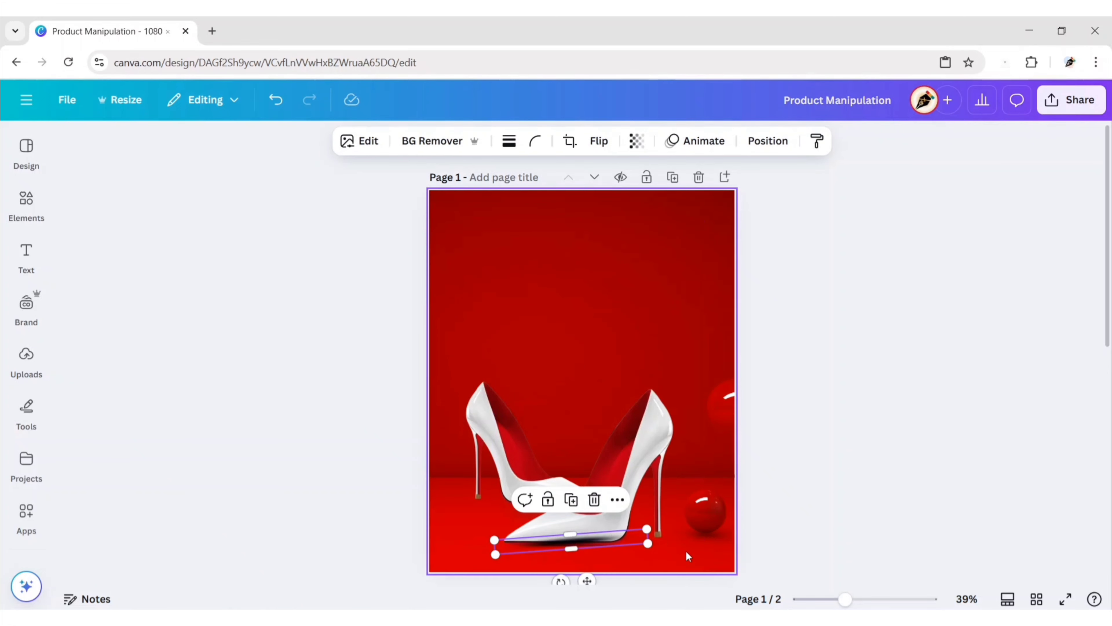
{"action": "left_click_drag", "start_coordinate": [569, 543], "coordinate": [580, 548]}
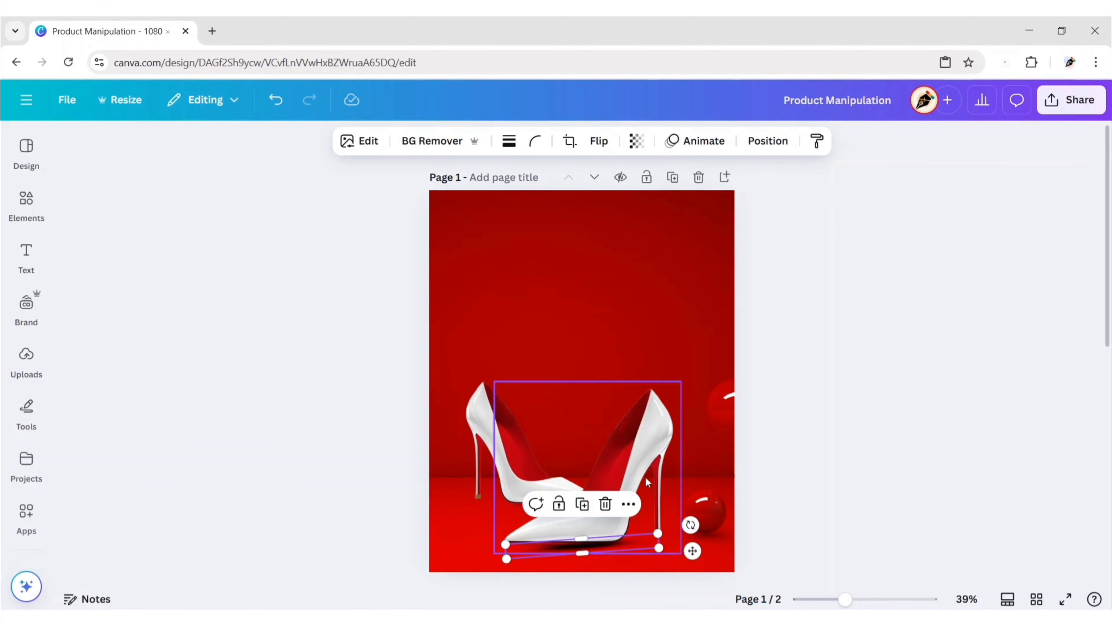
{"action": "left_click", "coordinate": [769, 141]}
{"action": "left_click", "coordinate": [244, 258]}
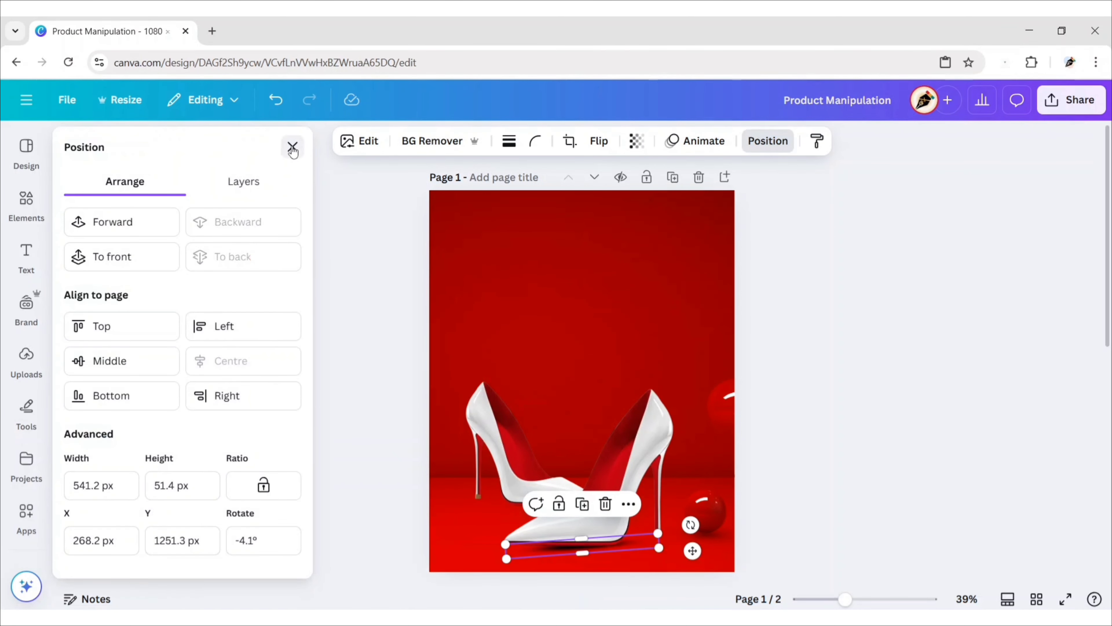
- Nudge the shadow under the front shoe slightly and reduce its transparency value to about 78
{"action": "left_click", "coordinate": [293, 148]}
{"action": "left_click", "coordinate": [685, 555]}
{"action": "left_click", "coordinate": [786, 475]}
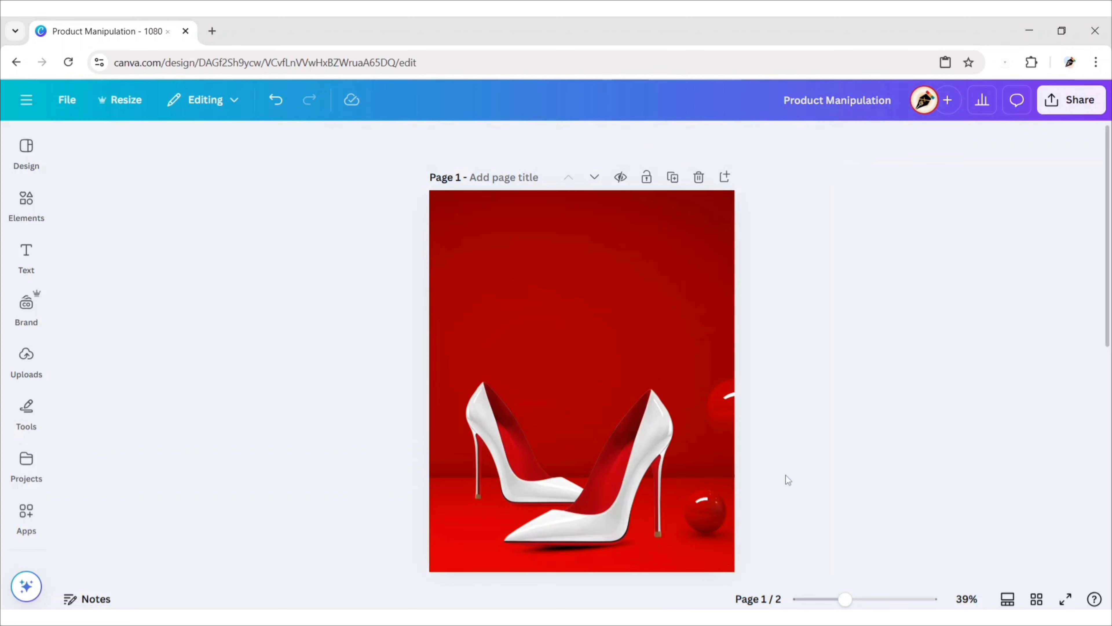
{"action": "left_click", "coordinate": [554, 558]}
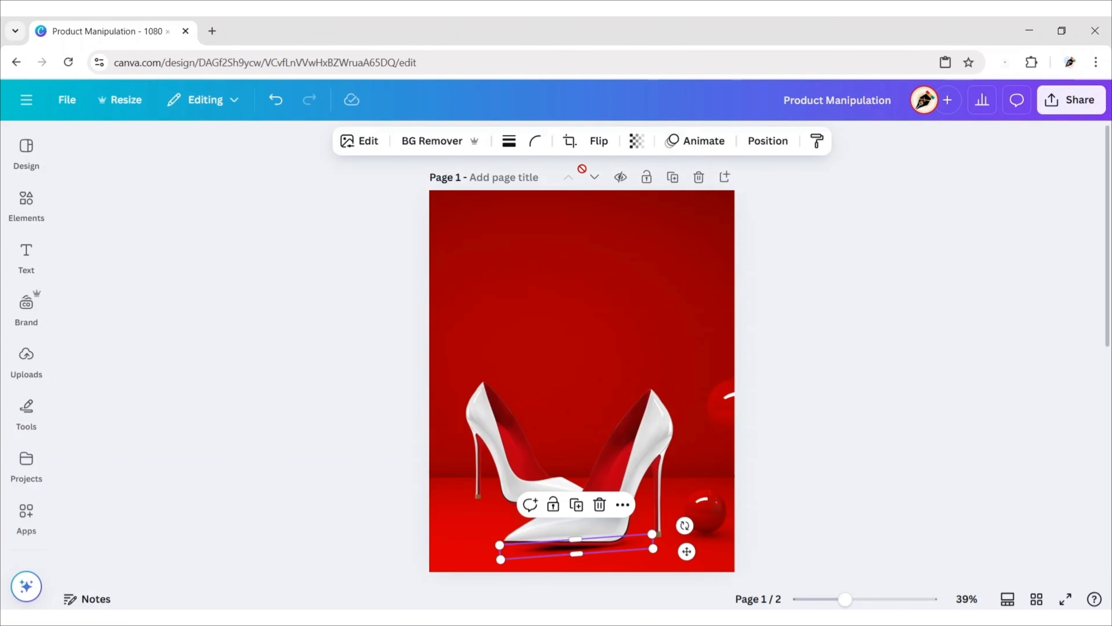
{"action": "left_click", "coordinate": [637, 141]}
{"action": "left_click_drag", "start_coordinate": [669, 202], "coordinate": [648, 207]}
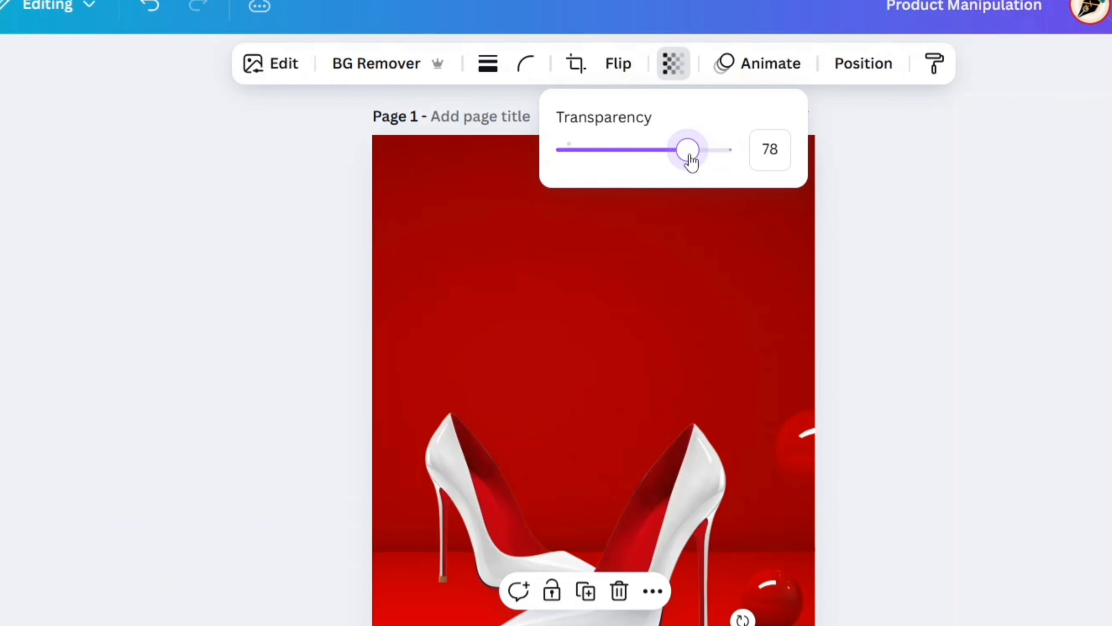
{"action": "left_click", "coordinate": [909, 176]}
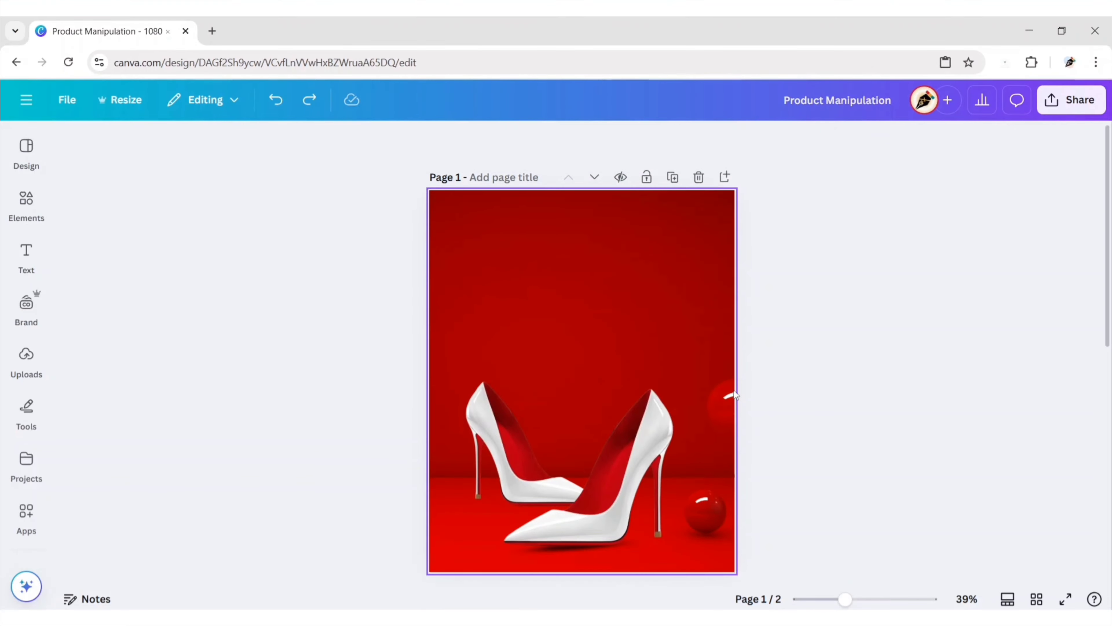
- Search the graphics for "oval shadow" and add the dark shadow that fades out toward one side
{"action": "left_click", "coordinate": [27, 199]}
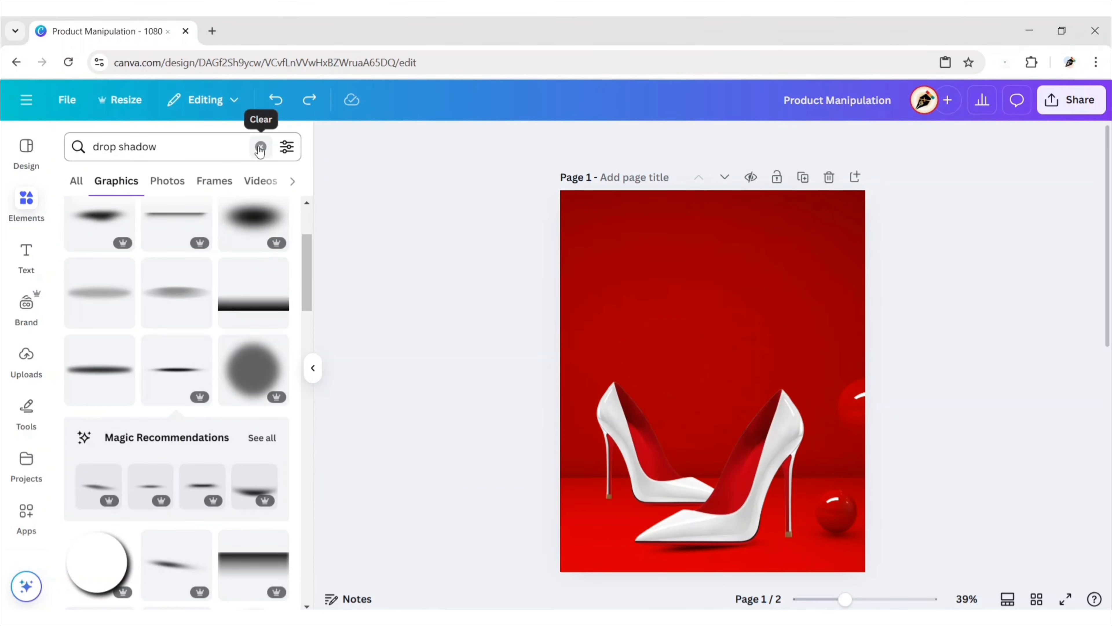
{"action": "left_click", "coordinate": [258, 148]}
{"action": "type", "text": "oval shadow"}
{"action": "key", "text": "Return"}
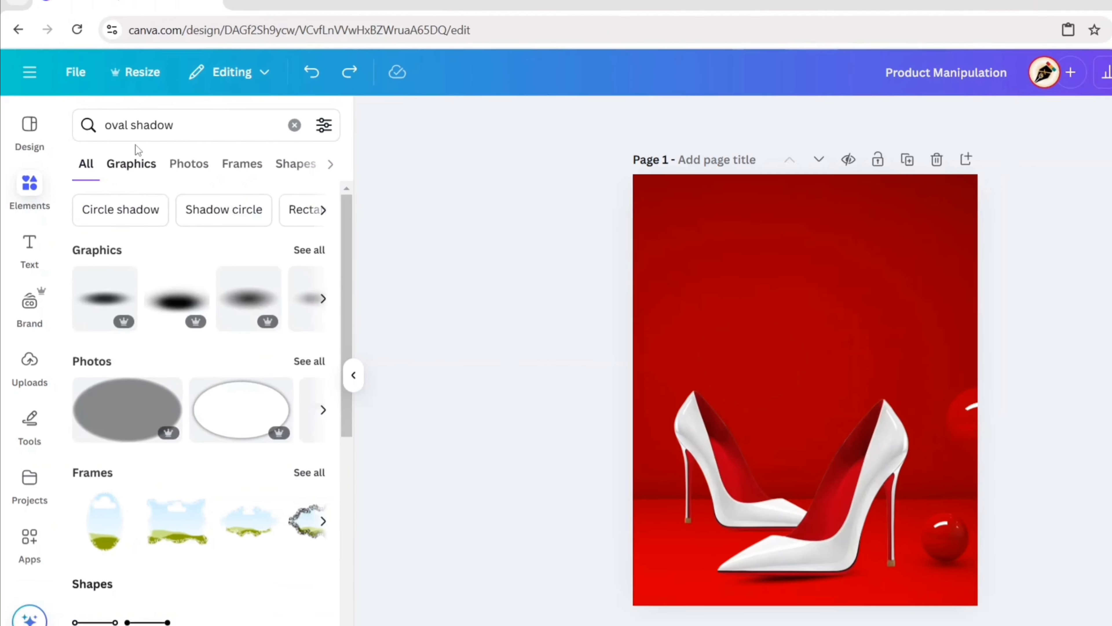
{"action": "left_click", "coordinate": [132, 160]}
{"action": "scroll", "coordinate": [158, 343], "scroll_direction": "down", "scroll_amount": 3}
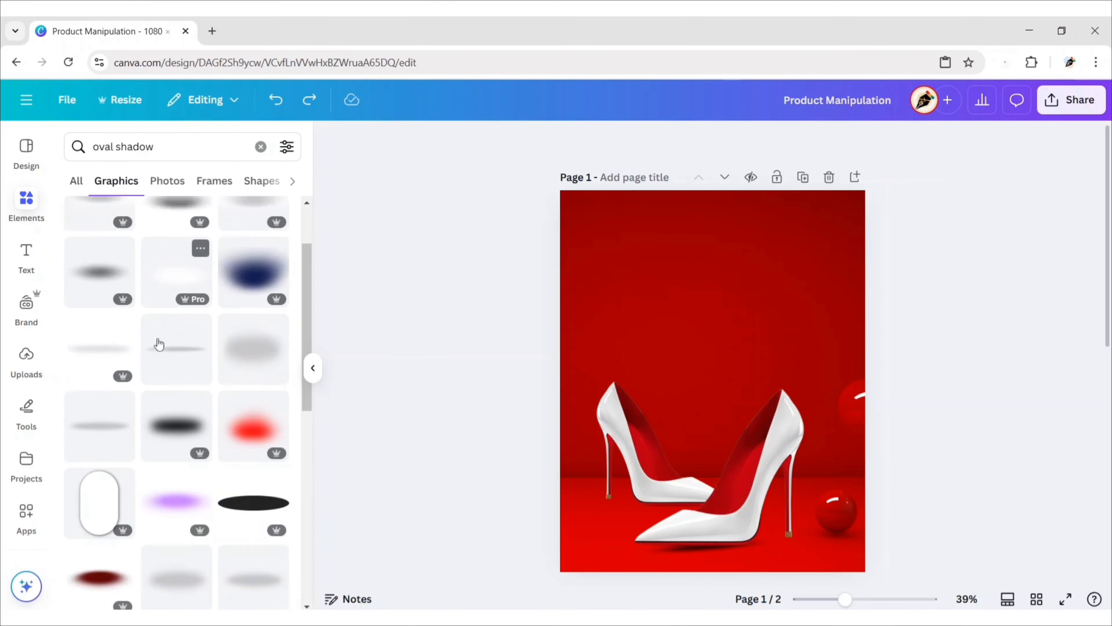
{"action": "scroll", "coordinate": [158, 344], "scroll_direction": "down", "scroll_amount": 10}
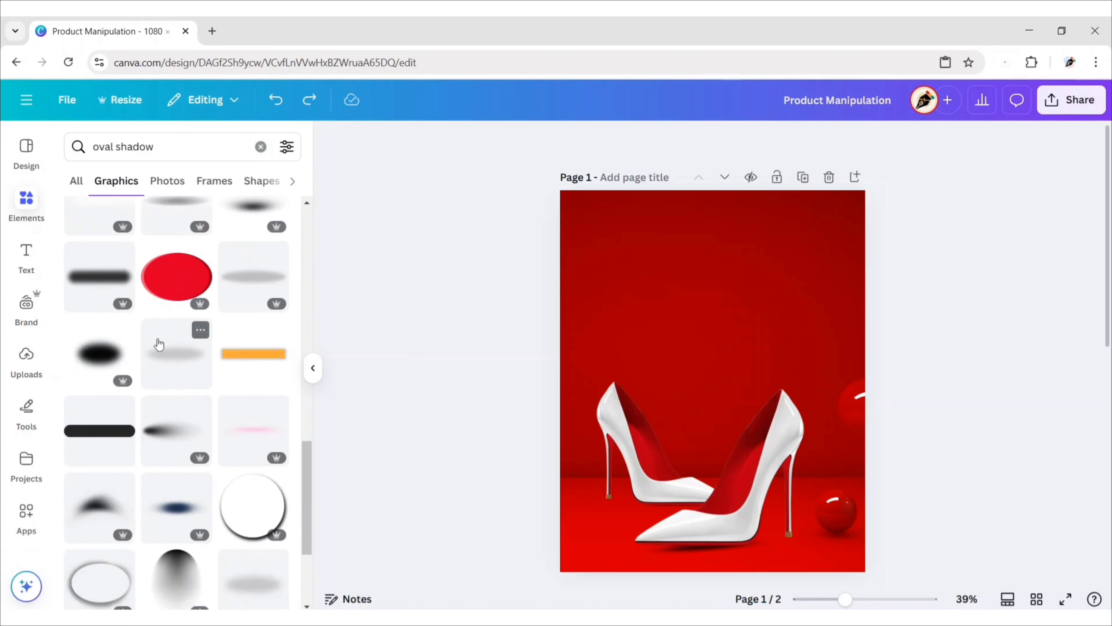
{"action": "left_click", "coordinate": [163, 376]}
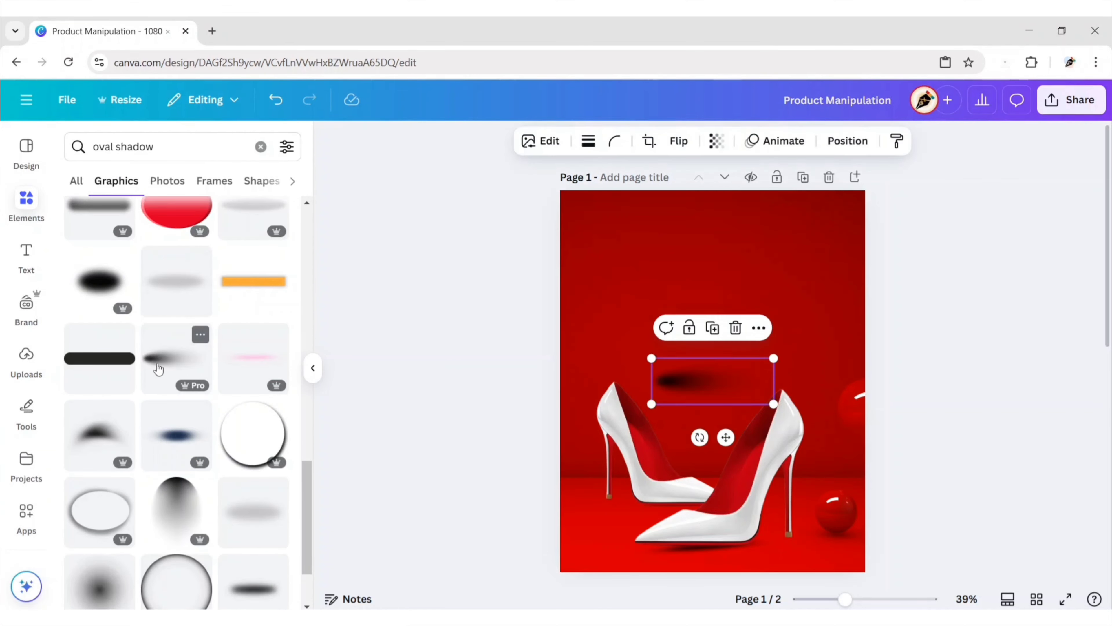
{"action": "left_click", "coordinate": [312, 368]}
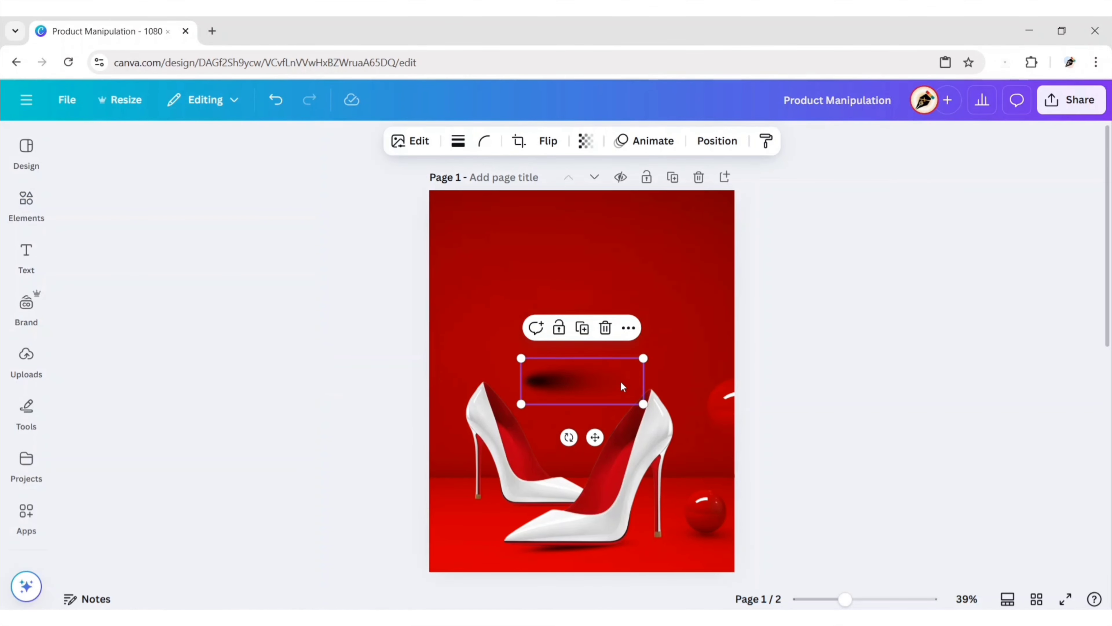
- Move the fading shadow below the front shoe's heel, shrink it, and flip it horizontally
{"action": "left_click_drag", "start_coordinate": [571, 390], "coordinate": [663, 529]}
{"action": "left_click_drag", "start_coordinate": [731, 545], "coordinate": [661, 545]}
{"action": "left_click", "coordinate": [548, 140]}
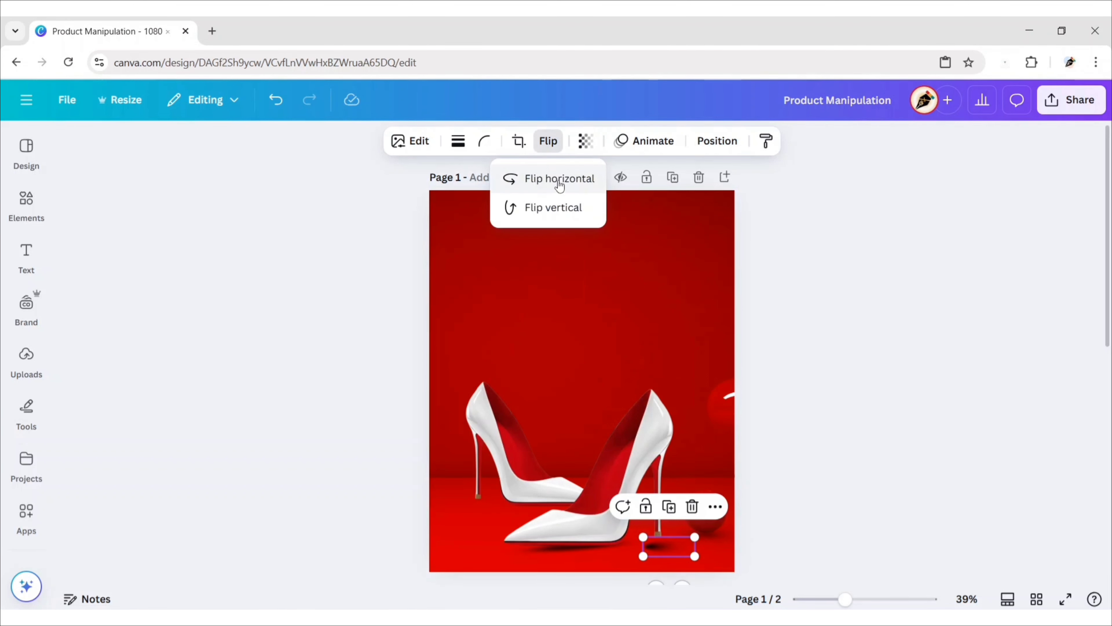
{"action": "left_click", "coordinate": [560, 183]}
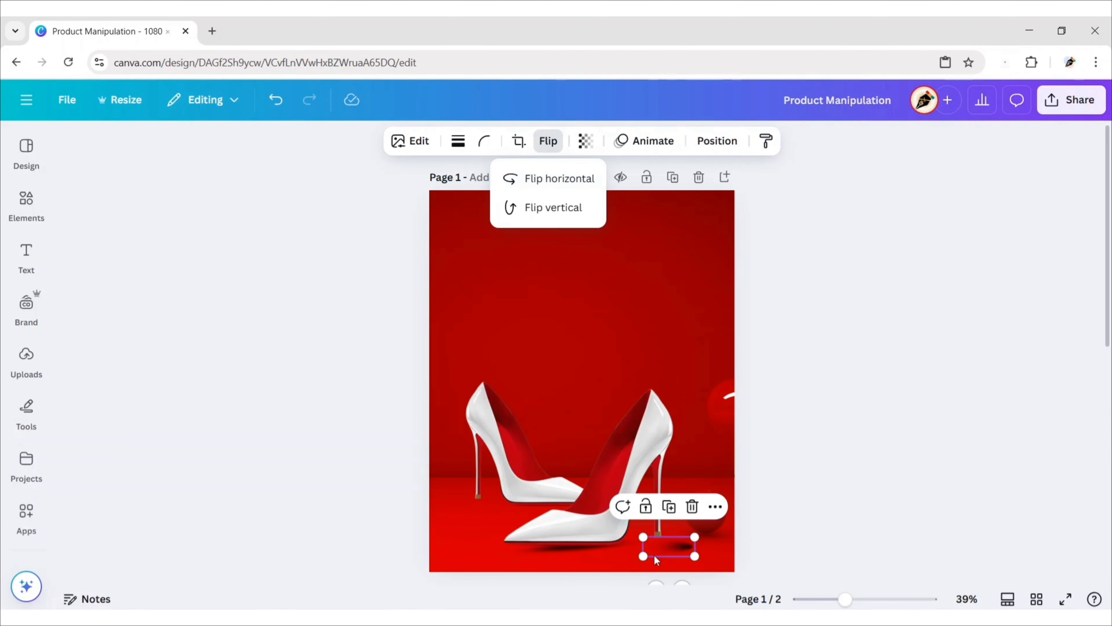
{"action": "left_click", "coordinate": [654, 555]}
- Fit the fading shadow under the front shoe's heel tip at about 164 × 62 px and send it to the back
{"action": "left_click_drag", "start_coordinate": [681, 546], "coordinate": [618, 543]}
{"action": "left_click", "coordinate": [660, 534]}
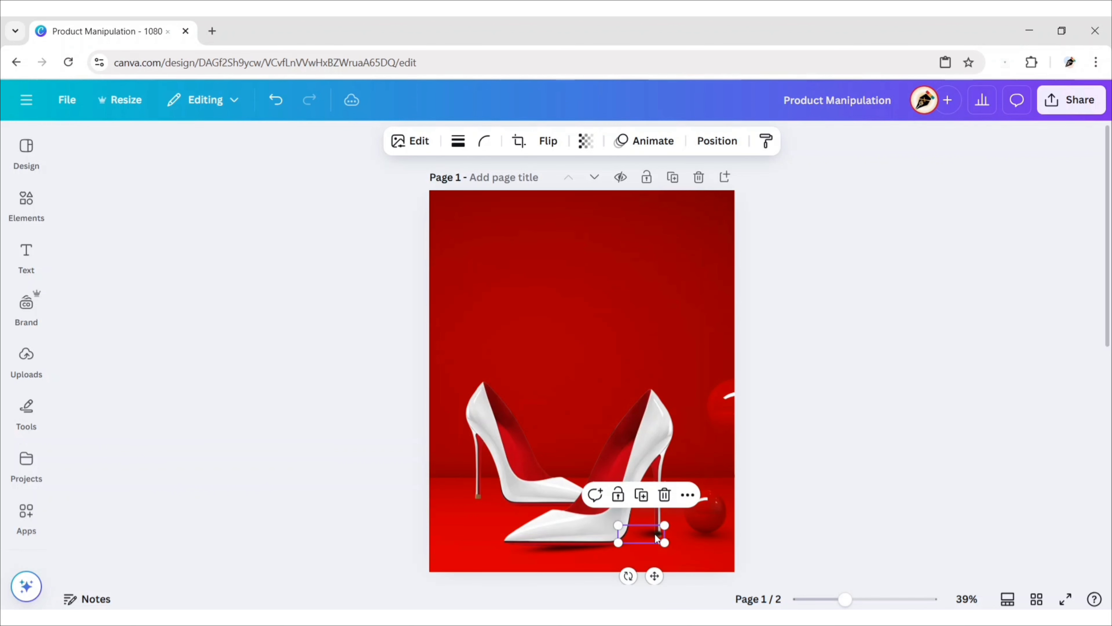
{"action": "left_click", "coordinate": [717, 141]}
{"action": "left_click", "coordinate": [214, 257]}
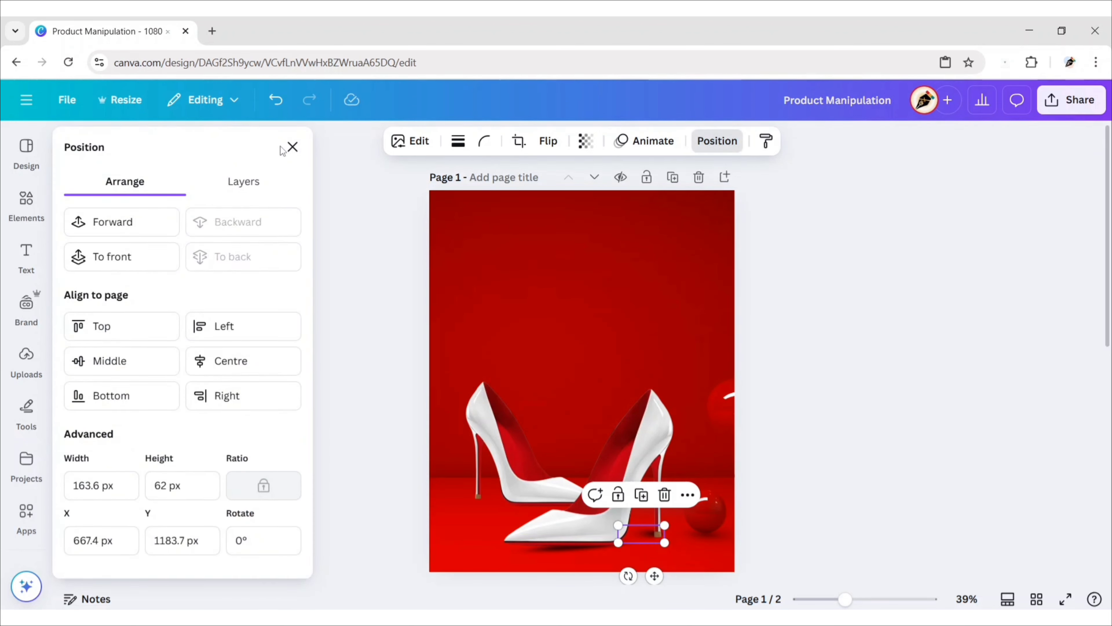
{"action": "left_click", "coordinate": [292, 146]}
- Set the front heel shadow's transparency value to about 75 and fine-tune its placement under the heel tip
{"action": "left_click", "coordinate": [585, 140]}
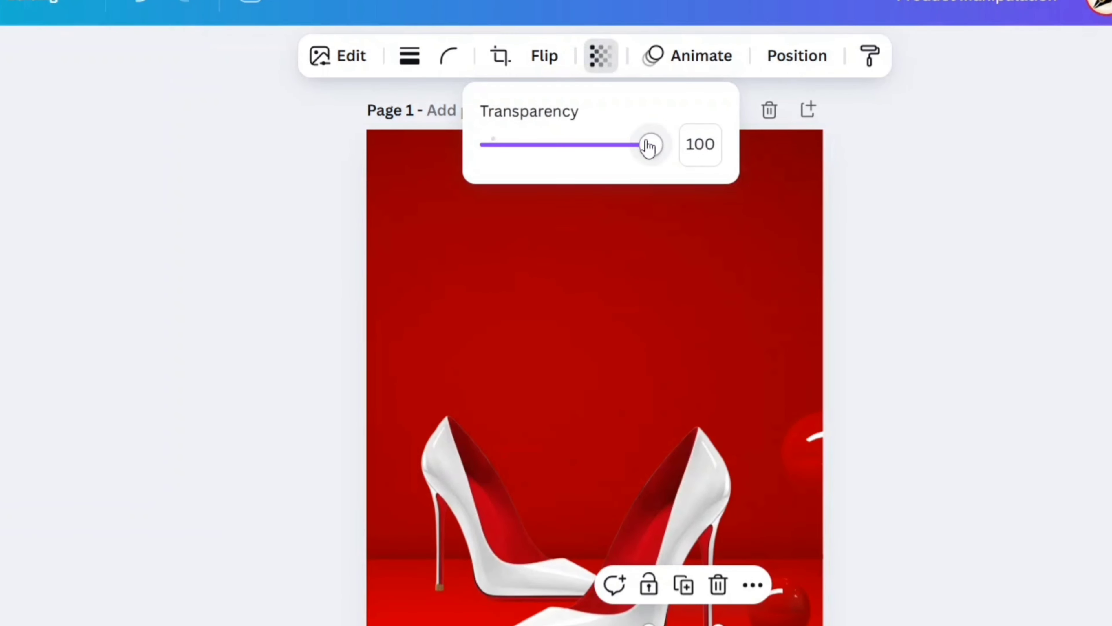
{"action": "left_click_drag", "start_coordinate": [649, 147], "coordinate": [615, 146]}
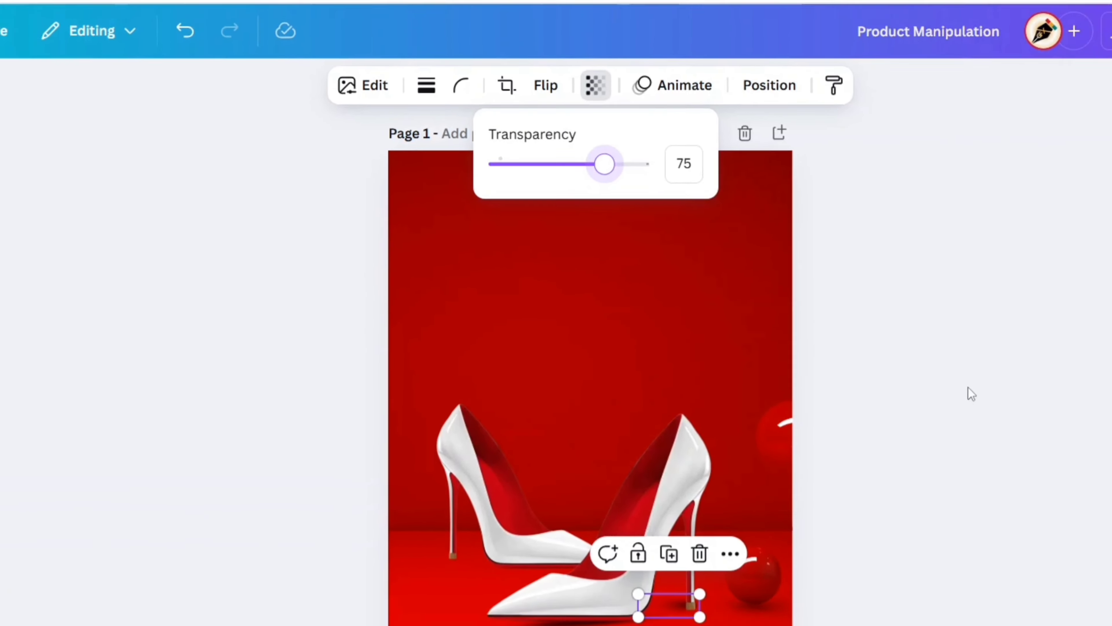
{"action": "left_click", "coordinate": [1010, 425]}
{"action": "left_click_drag", "start_coordinate": [656, 577], "coordinate": [657, 579]}
{"action": "left_click", "coordinate": [839, 388]}
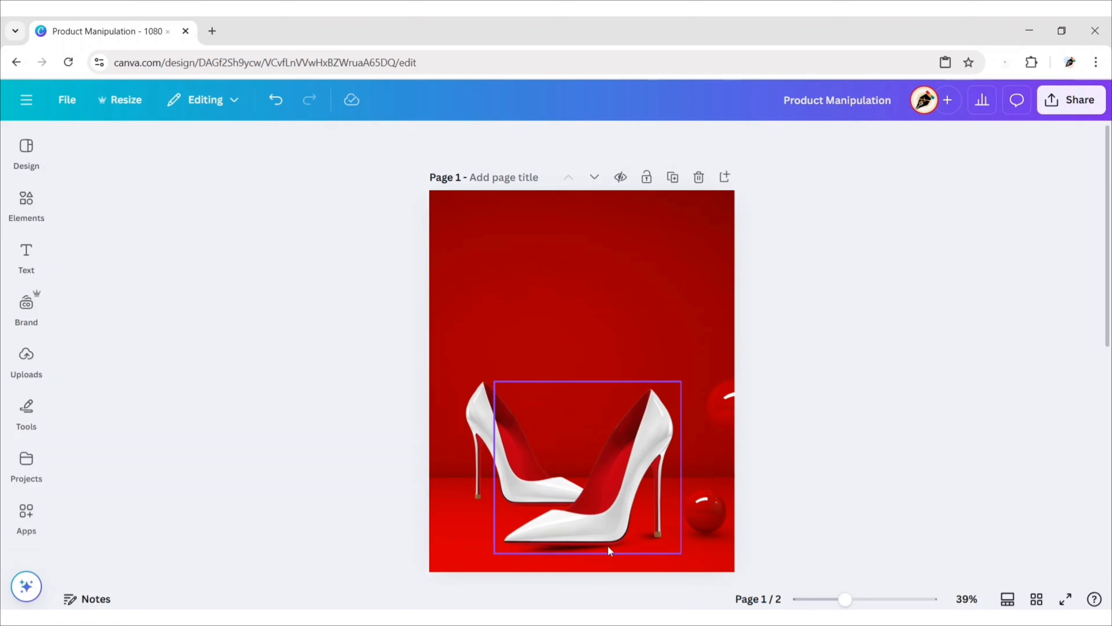
- Duplicate the front shoe's sole shadow, move the copy under the rear shoe, and set its rotation to 4.1°
{"action": "left_click", "coordinate": [608, 547]}
{"action": "left_click_drag", "start_coordinate": [686, 553], "coordinate": [619, 505]}
{"action": "left_click", "coordinate": [768, 141]}
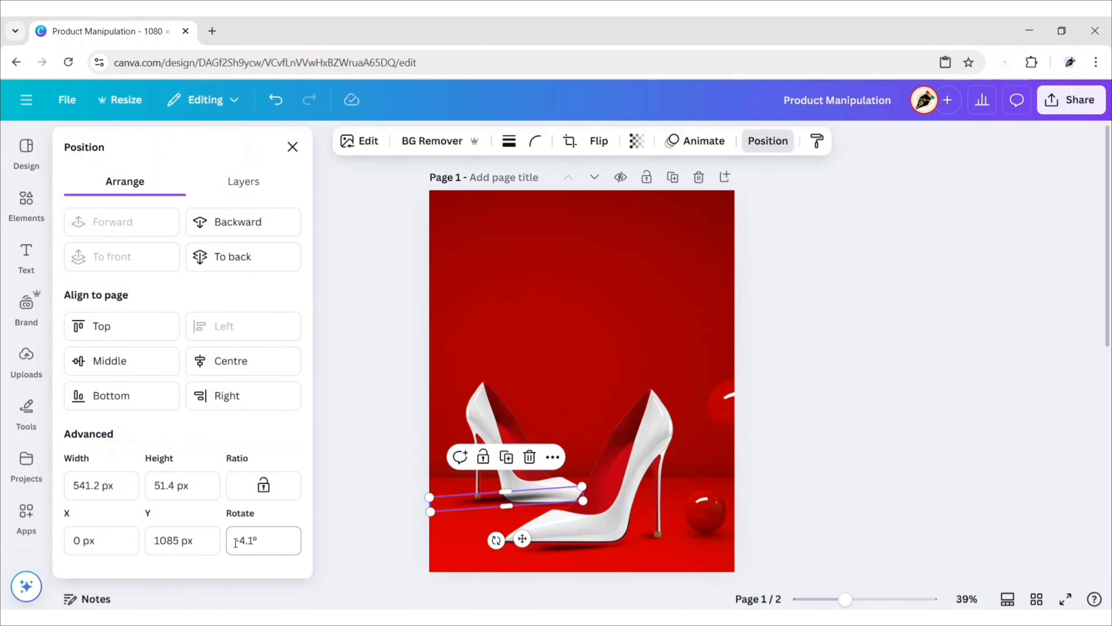
{"action": "key", "text": "Return"}
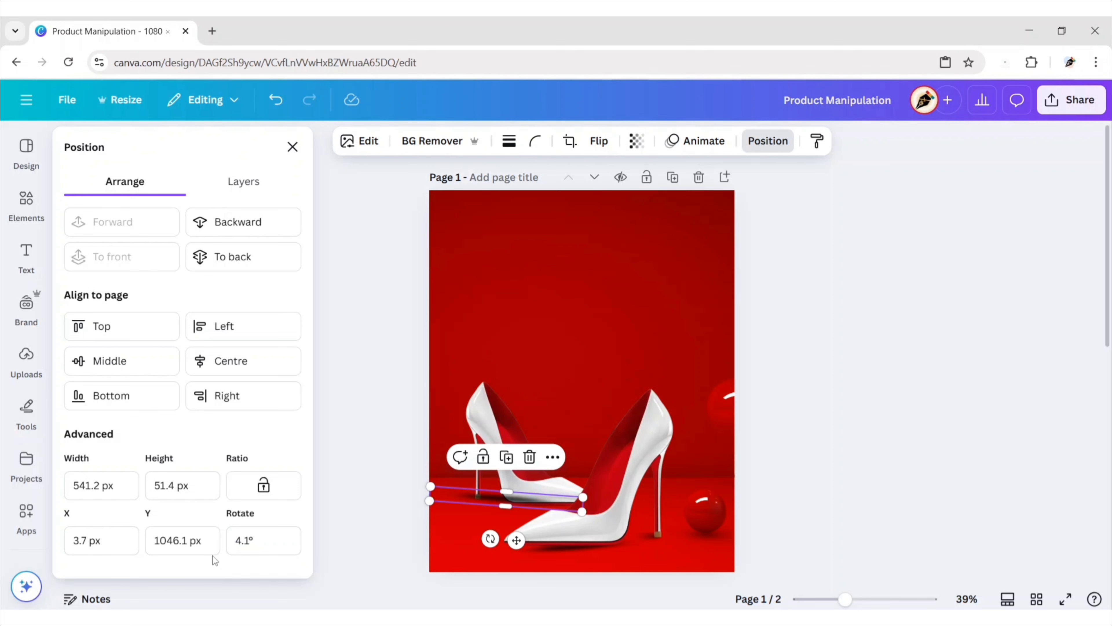
{"action": "key", "text": "Escape"}
- Shrink and align the copied shadow under the rear shoe's sole, and send it to the back
{"action": "left_click_drag", "start_coordinate": [429, 501], "coordinate": [462, 503]}
{"action": "left_click_drag", "start_coordinate": [530, 538], "coordinate": [536, 546]}
{"action": "left_click_drag", "start_coordinate": [458, 508], "coordinate": [471, 508]}
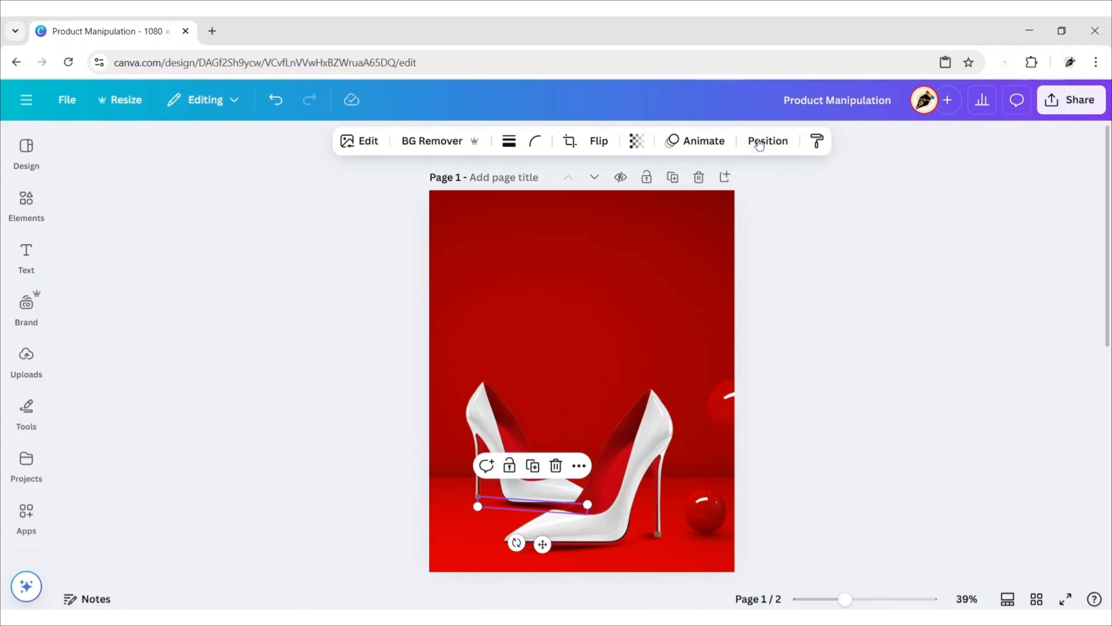
{"action": "left_click", "coordinate": [768, 141]}
{"action": "left_click", "coordinate": [271, 259]}
{"action": "left_click", "coordinate": [293, 147]}
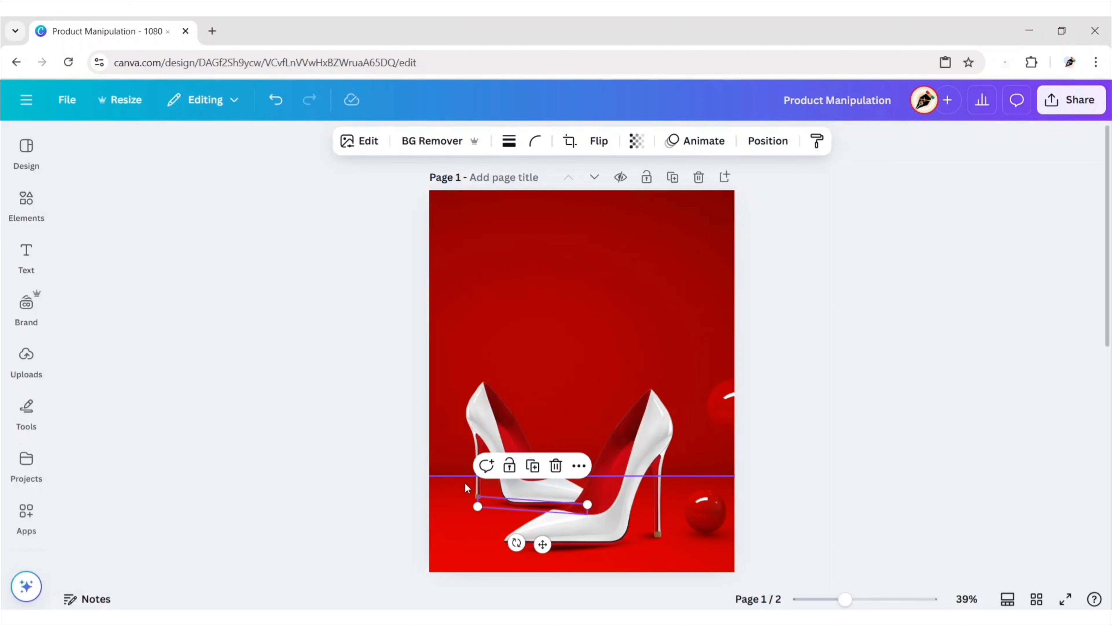
{"action": "left_click", "coordinate": [377, 473]}
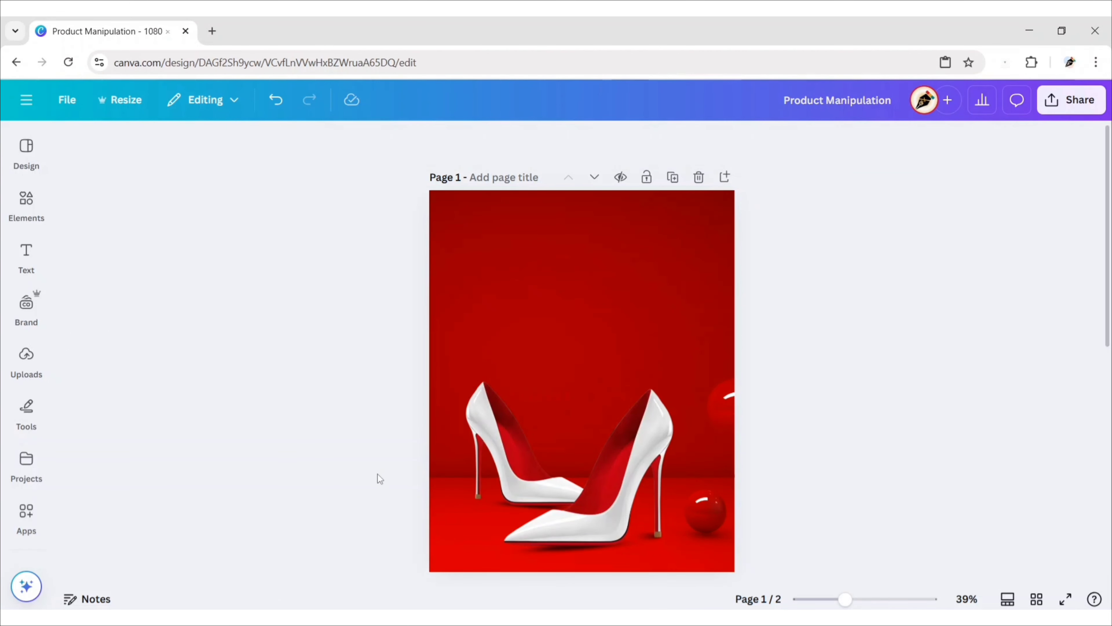
- Duplicate the front heel shadow, flip the copy horizontally, and fit it under the rear shoe's heel at about 86 × 33 px
{"action": "left_click", "coordinate": [652, 538]}
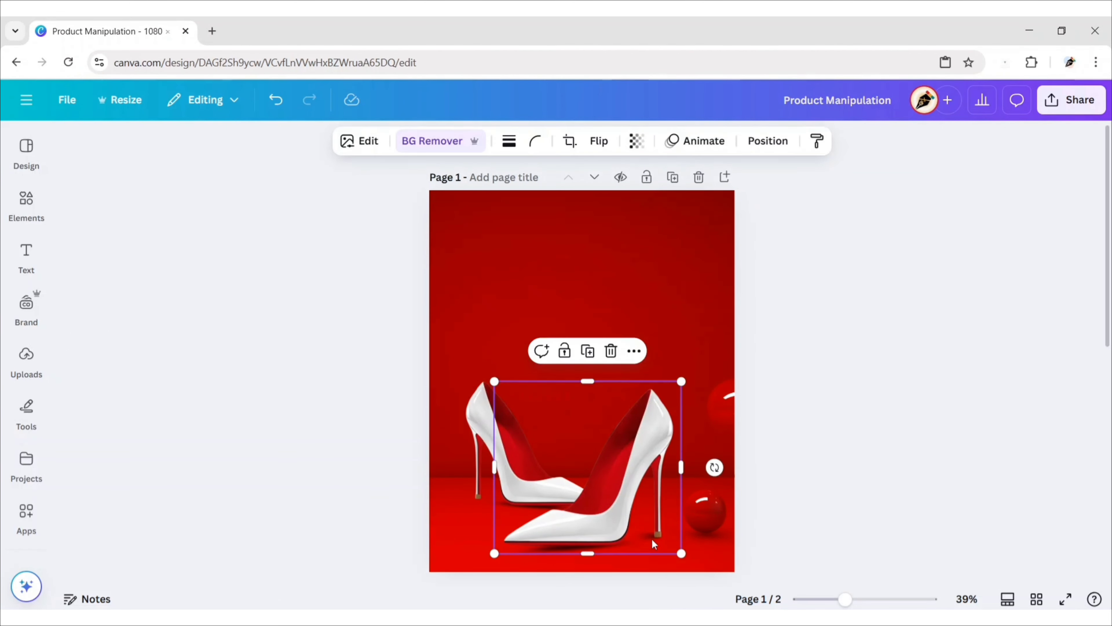
{"action": "left_click", "coordinate": [768, 143]}
{"action": "left_click", "coordinate": [256, 185]}
{"action": "left_click", "coordinate": [231, 362]}
{"action": "left_click", "coordinate": [285, 149]}
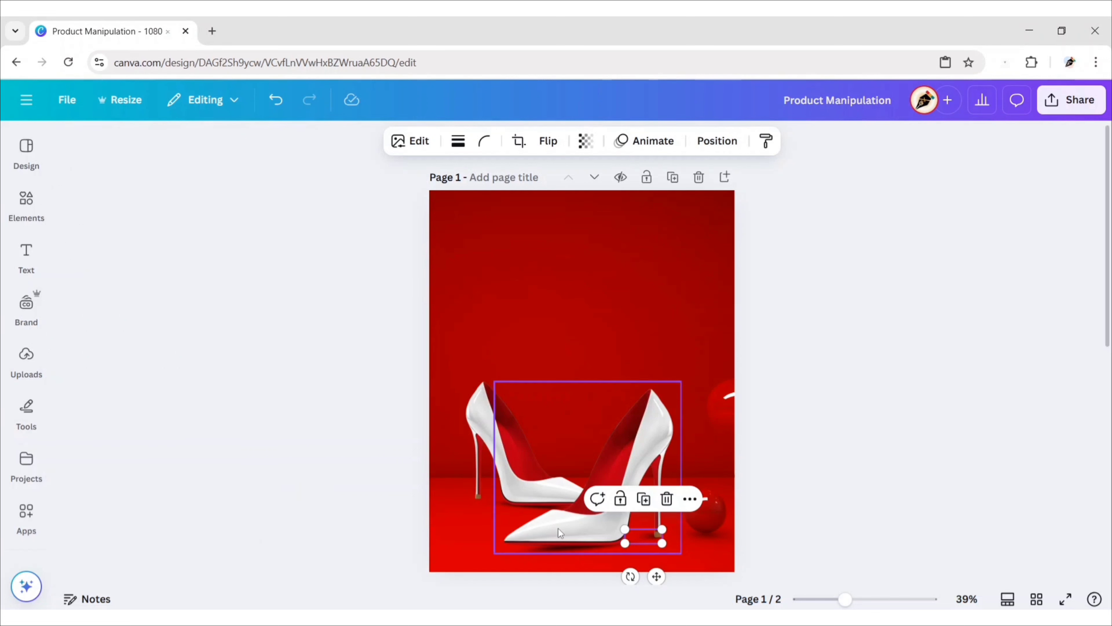
{"action": "left_click_drag", "start_coordinate": [656, 577], "coordinate": [526, 541]}
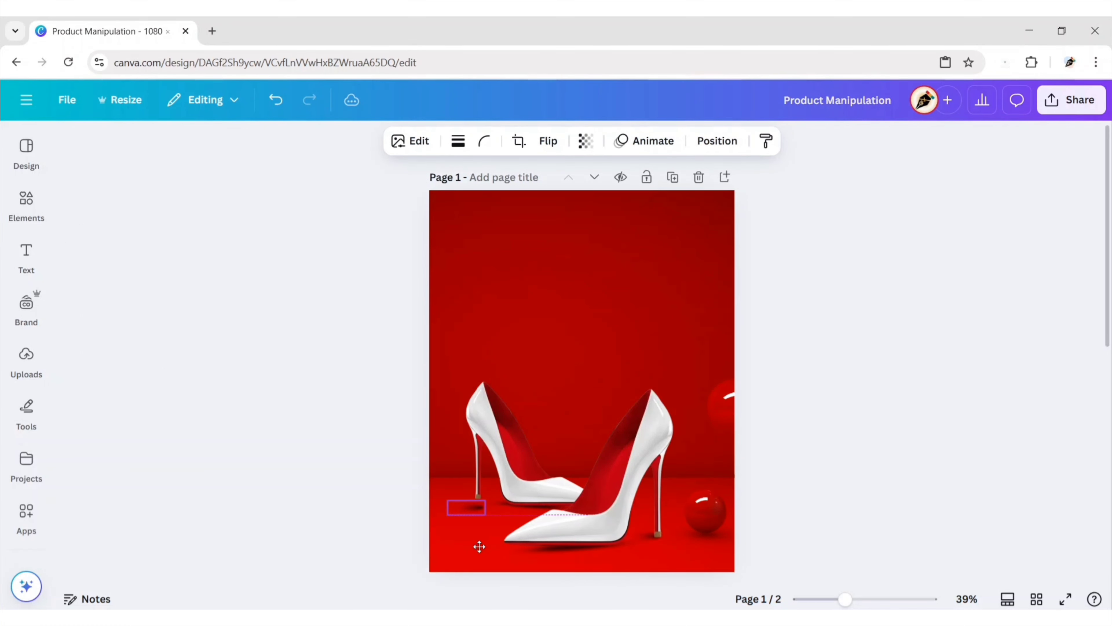
{"action": "left_click", "coordinate": [549, 141]}
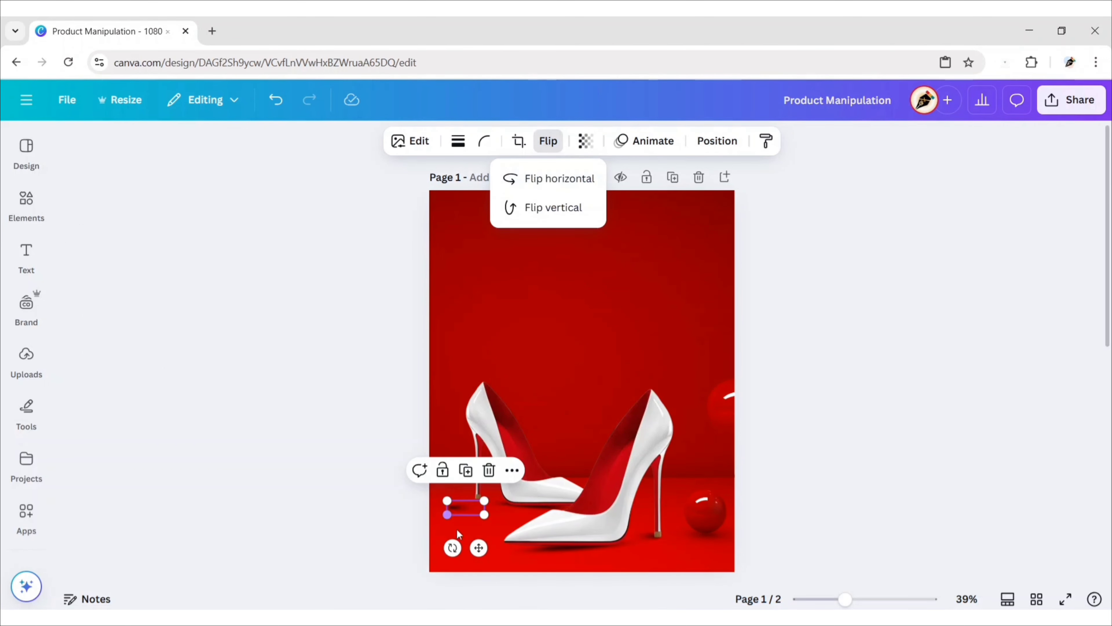
{"action": "left_click_drag", "start_coordinate": [479, 547], "coordinate": [498, 535]}
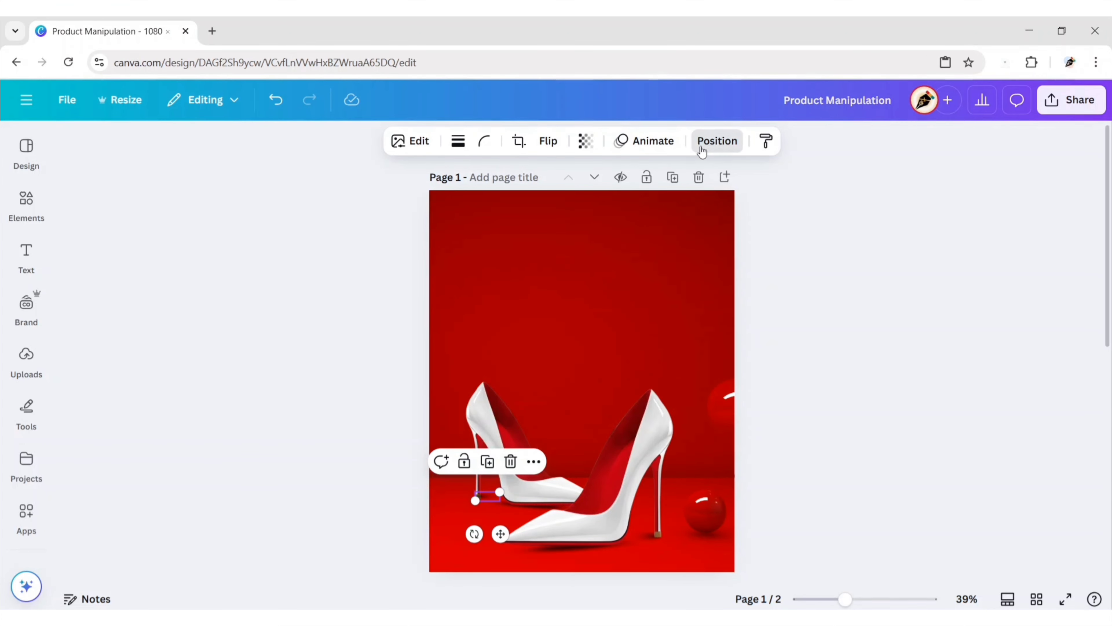
- Send the rear shoe's heel shadow to the back, behind the shoes
{"action": "left_click", "coordinate": [712, 141]}
{"action": "left_click", "coordinate": [127, 181]}
{"action": "left_click", "coordinate": [245, 256]}
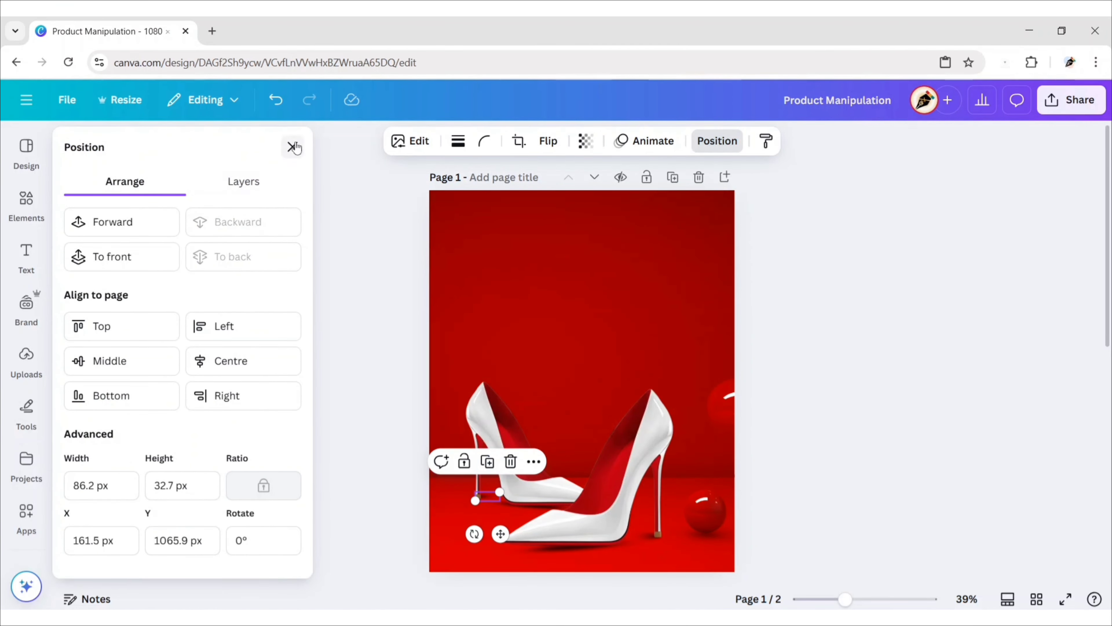
{"action": "left_click", "coordinate": [281, 147]}
{"action": "left_click", "coordinate": [327, 366]}
- Search the graphics for "3d elements"
{"action": "left_click", "coordinate": [27, 206]}
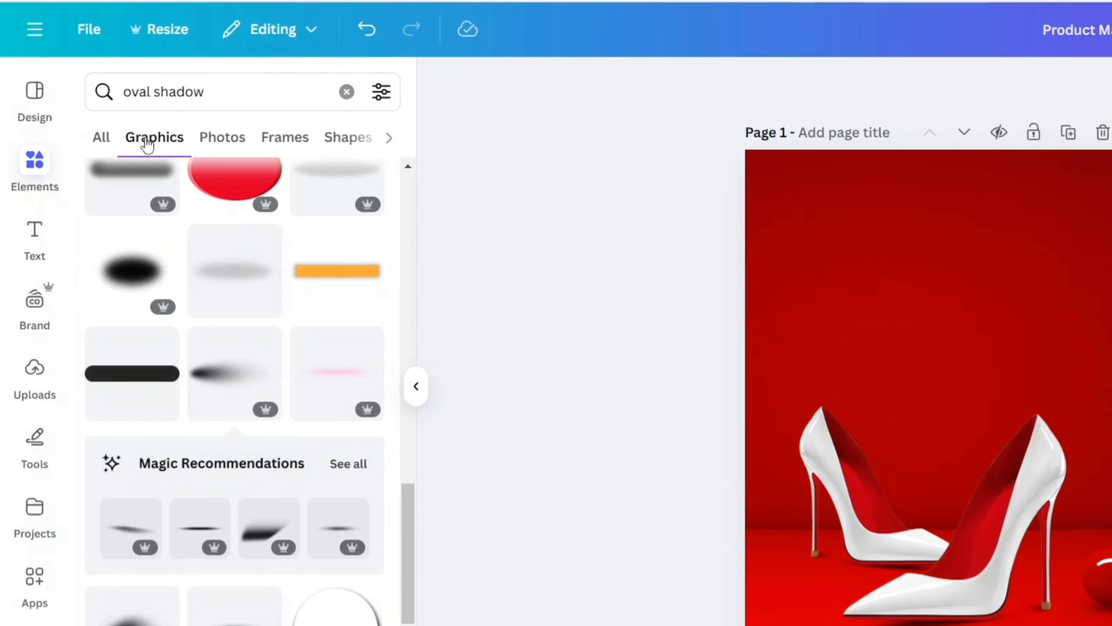
{"action": "left_click", "coordinate": [346, 93]}
{"action": "type", "text": "3d elements"}
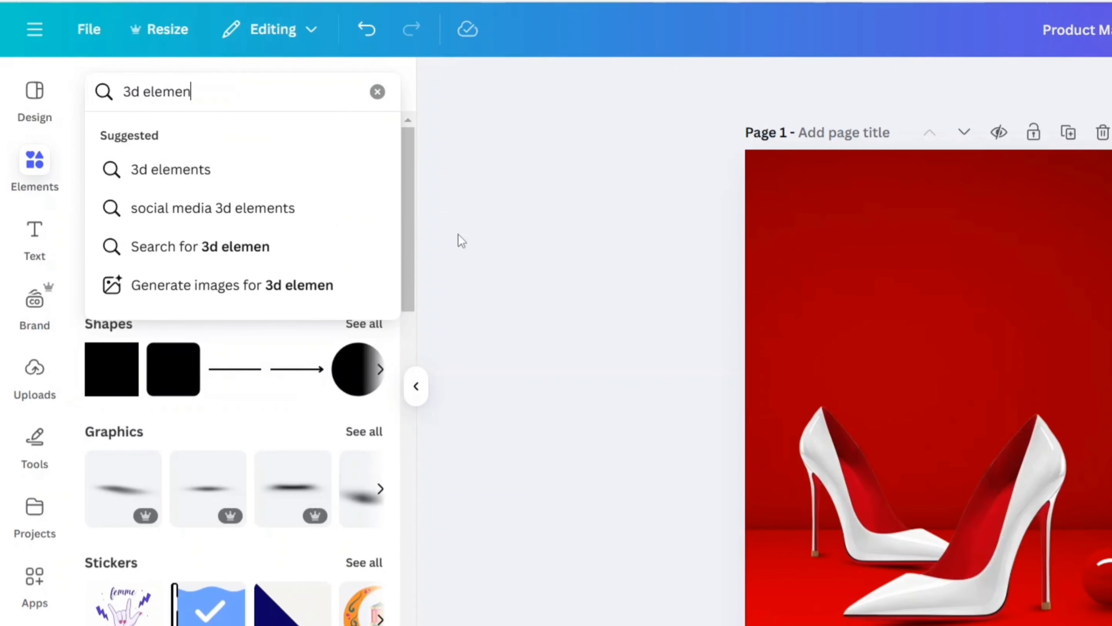
{"action": "key", "text": "Return"}
{"action": "left_click", "coordinate": [111, 184]}
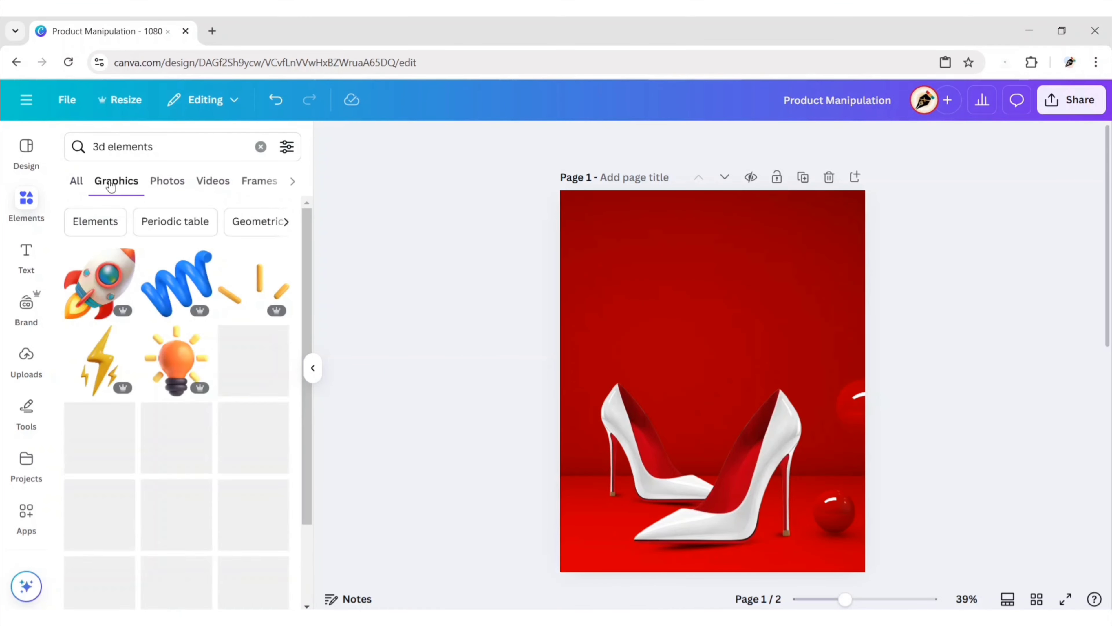
- Browse graphics similar to the blue spring 3D element and add the round pink 3D disc to the page
{"action": "left_click", "coordinate": [201, 260]}
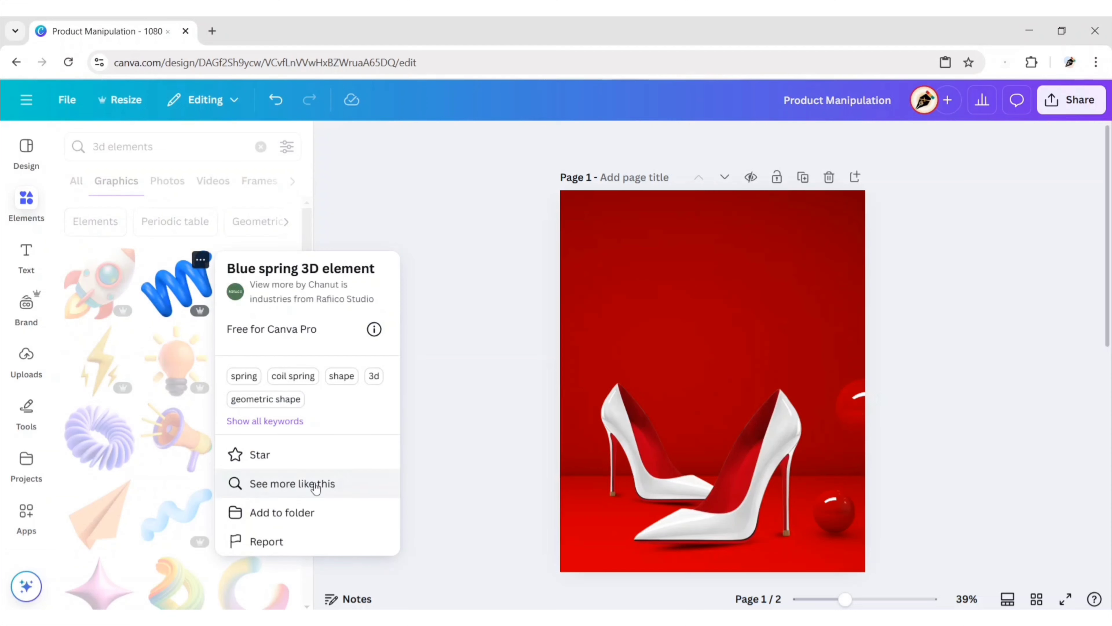
{"action": "left_click", "coordinate": [317, 485]}
{"action": "scroll", "coordinate": [160, 341], "scroll_direction": "down", "scroll_amount": 10}
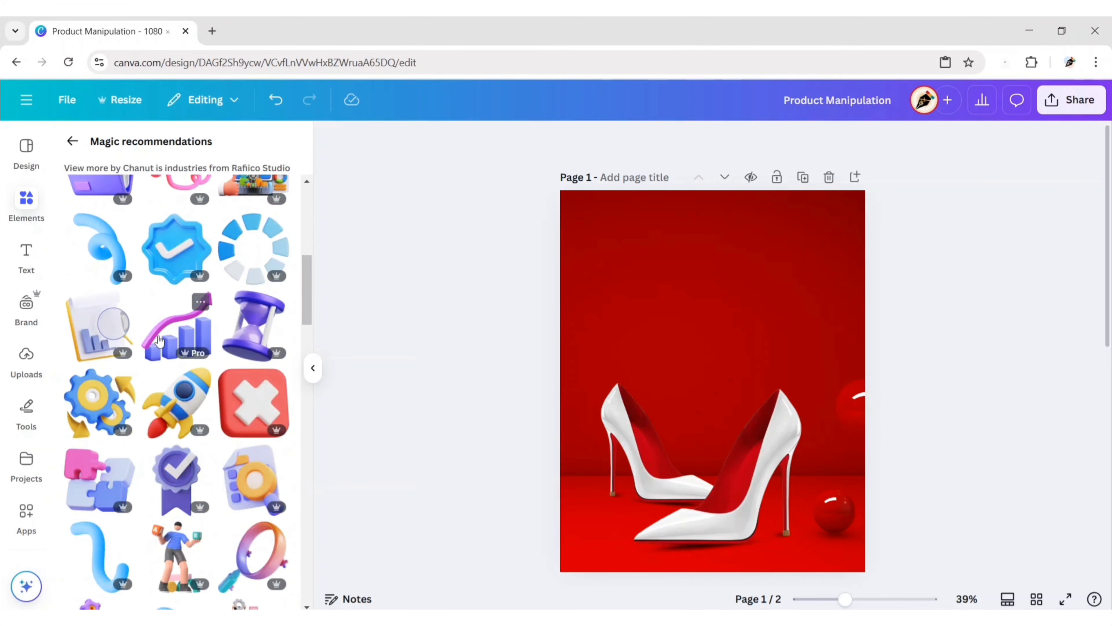
{"action": "scroll", "coordinate": [160, 341], "scroll_direction": "down", "scroll_amount": 15}
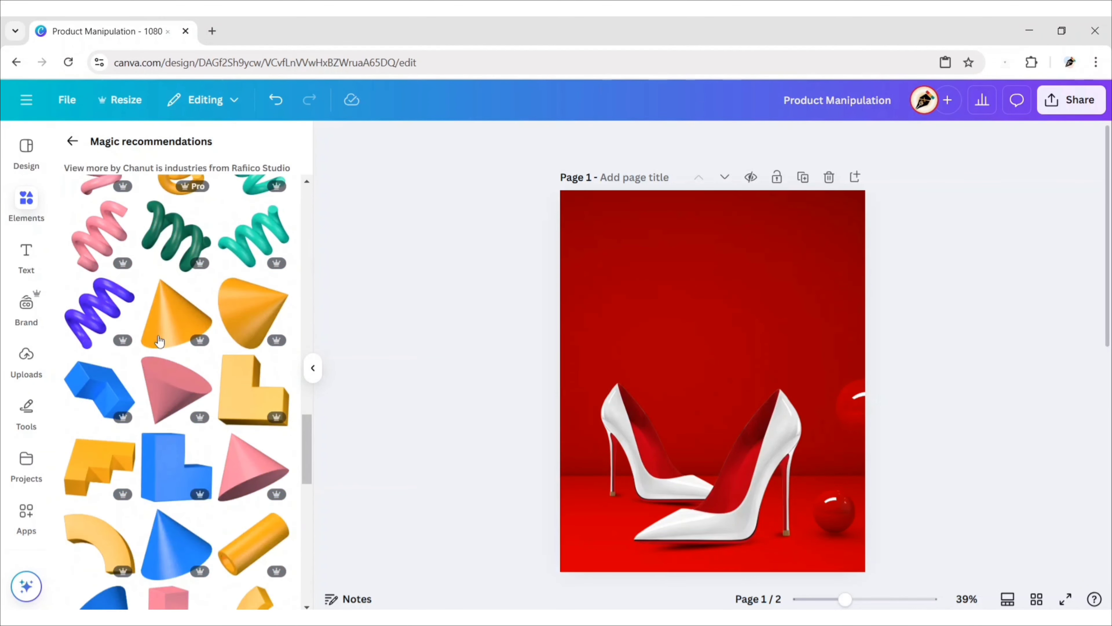
{"action": "scroll", "coordinate": [160, 341], "scroll_direction": "down", "scroll_amount": 5}
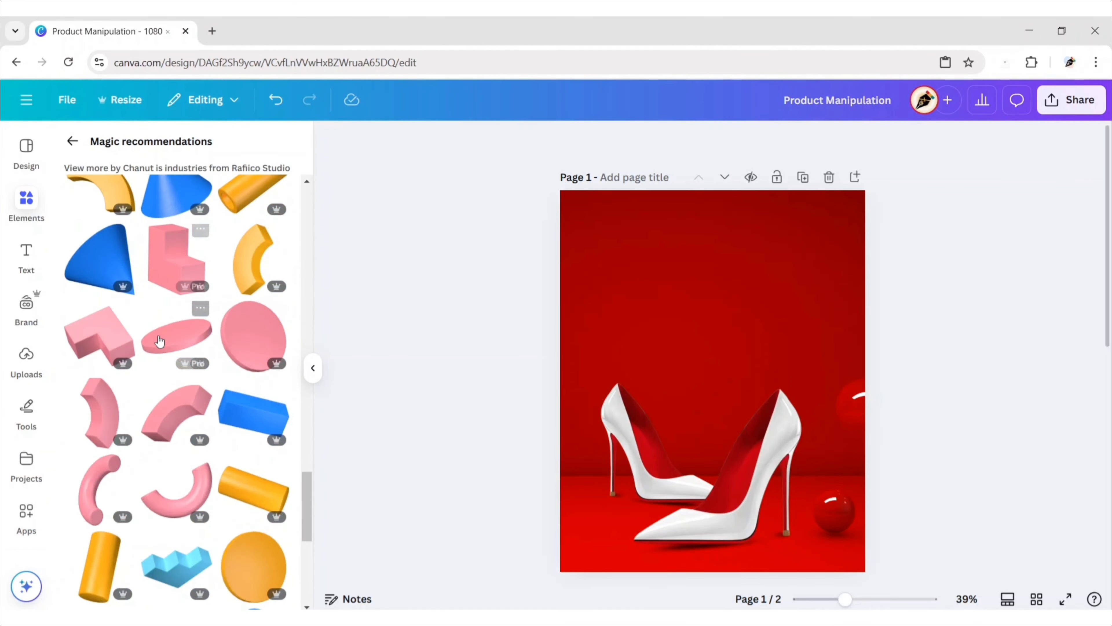
{"action": "left_click", "coordinate": [255, 343]}
{"action": "left_click", "coordinate": [311, 370]}
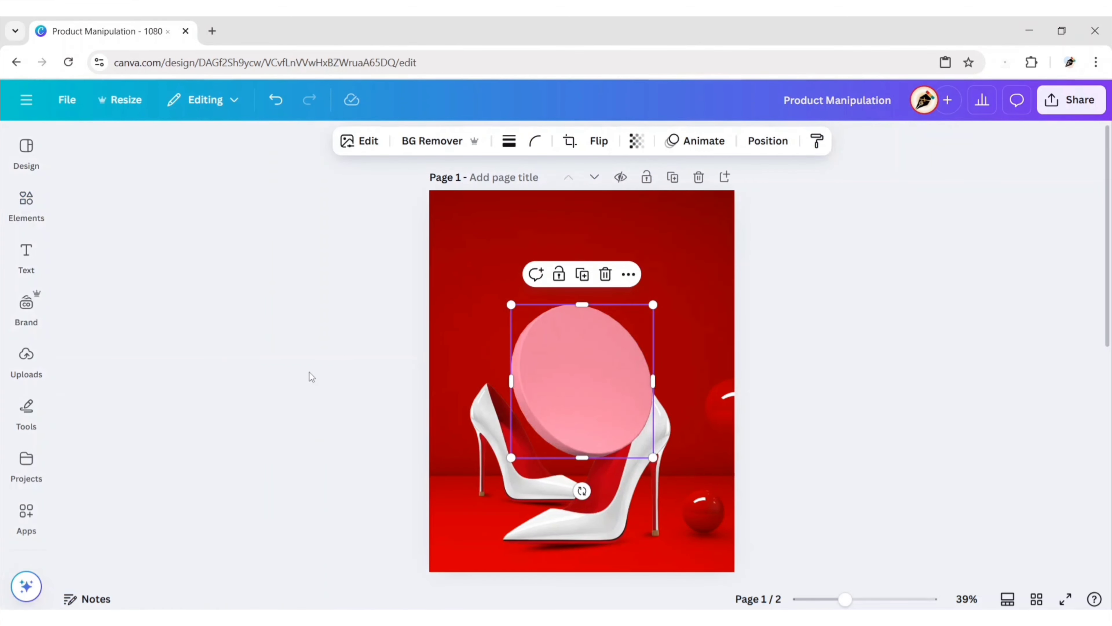
- Place the pink disc behind the rear shoe, slightly reduced and partly past the page's left edge
{"action": "left_click_drag", "start_coordinate": [587, 398], "coordinate": [505, 436]}
{"action": "left_click", "coordinate": [768, 141]}
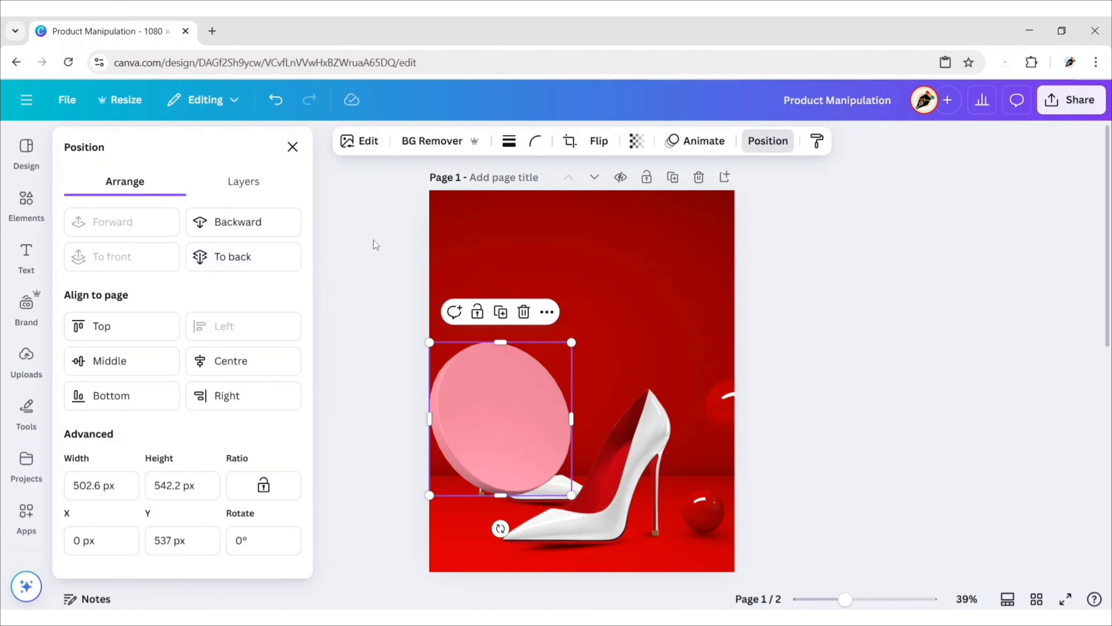
{"action": "left_click", "coordinate": [274, 224]}
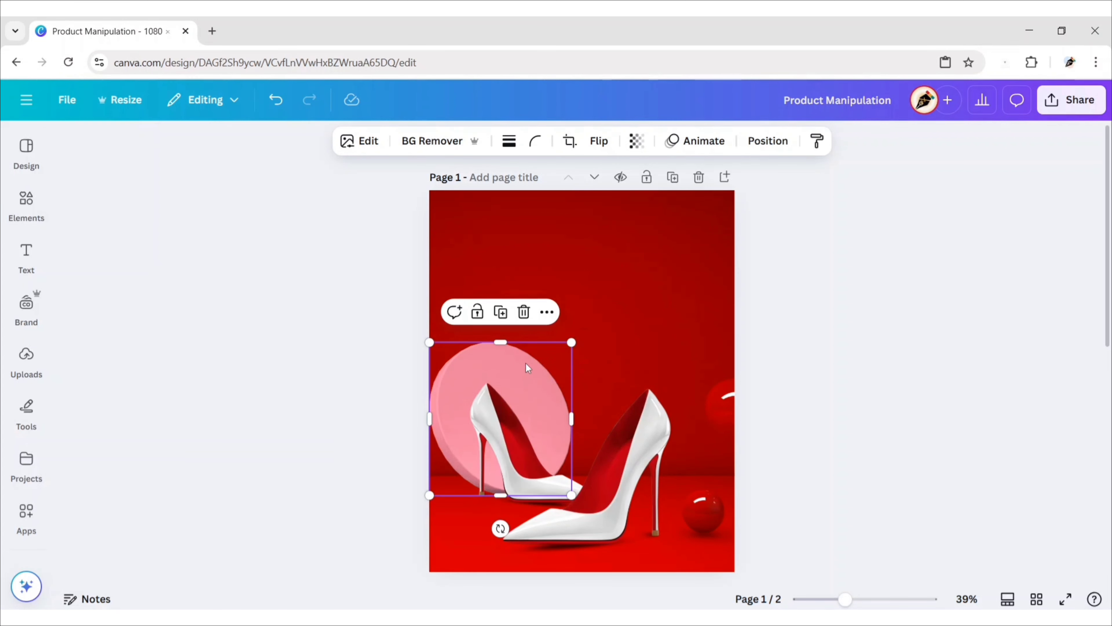
{"action": "left_click_drag", "start_coordinate": [532, 384], "coordinate": [524, 376]}
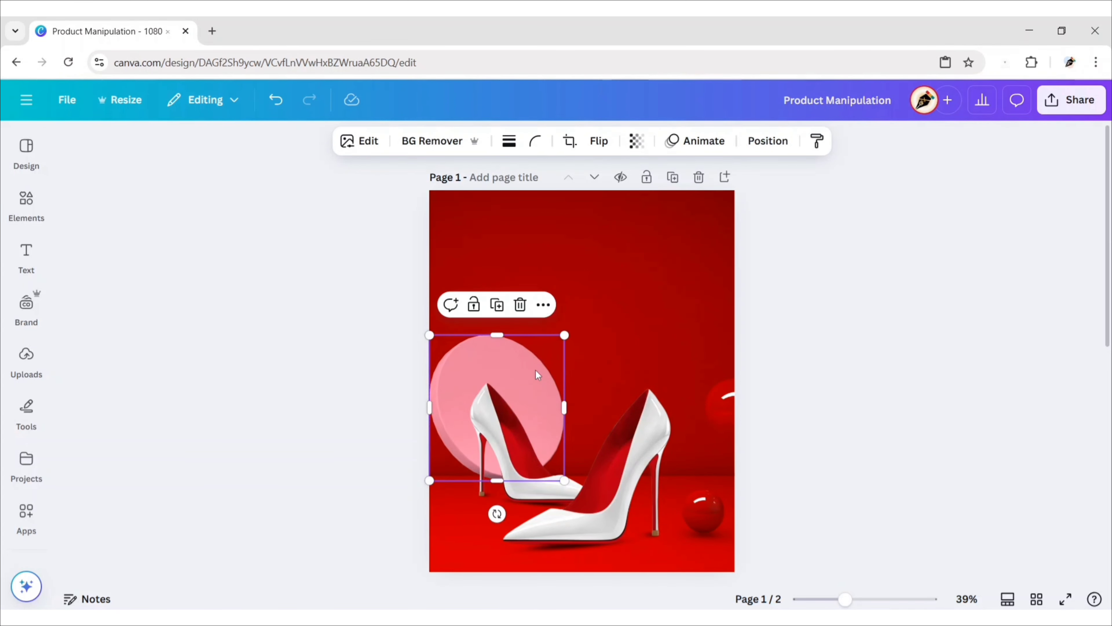
- Apply a custom Duotone effect to the disc with bright red highlights
{"action": "left_click", "coordinate": [360, 141]}
{"action": "scroll", "coordinate": [195, 469], "scroll_direction": "down", "scroll_amount": 3}
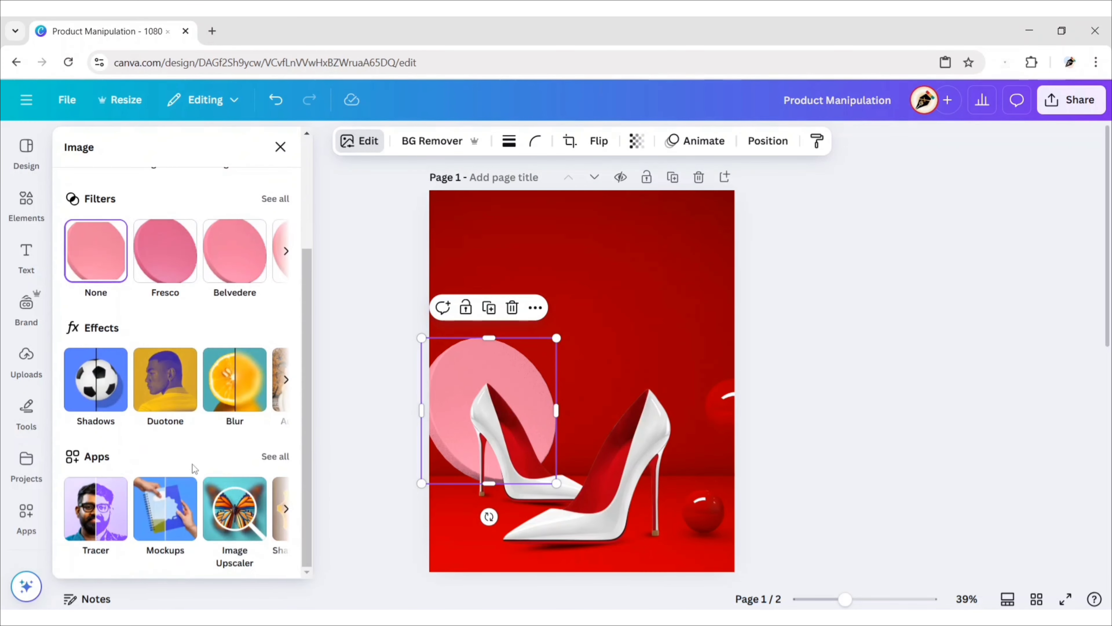
{"action": "left_click", "coordinate": [166, 384]}
{"action": "left_click", "coordinate": [106, 311]}
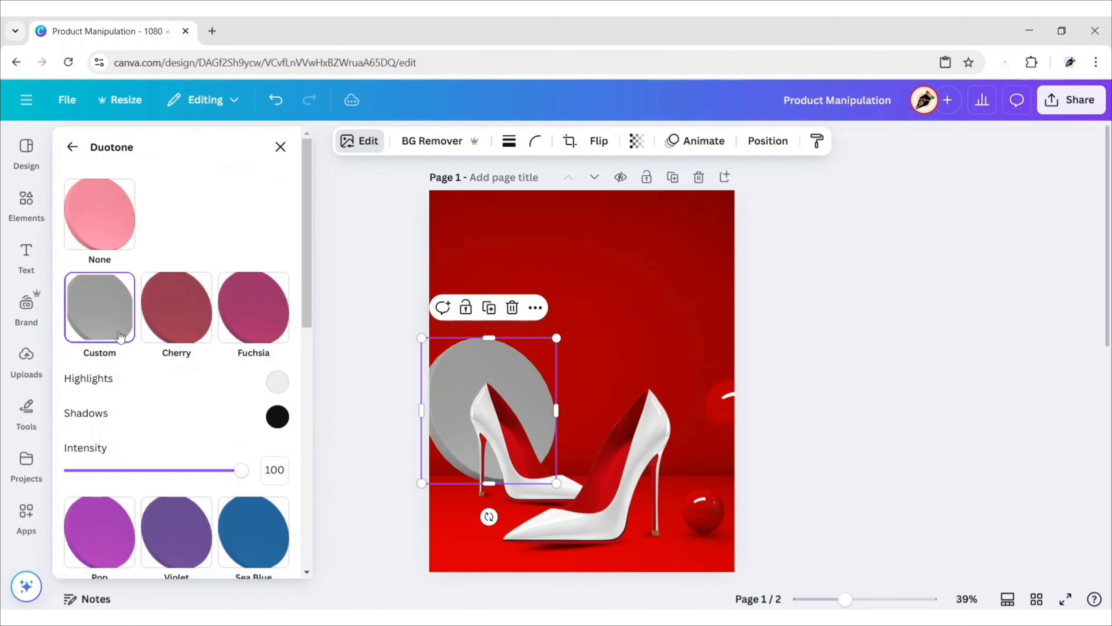
{"action": "left_click", "coordinate": [277, 381]}
{"action": "left_click", "coordinate": [372, 435]}
{"action": "left_click_drag", "start_coordinate": [372, 436], "coordinate": [492, 413]}
{"action": "left_click", "coordinate": [219, 231]}
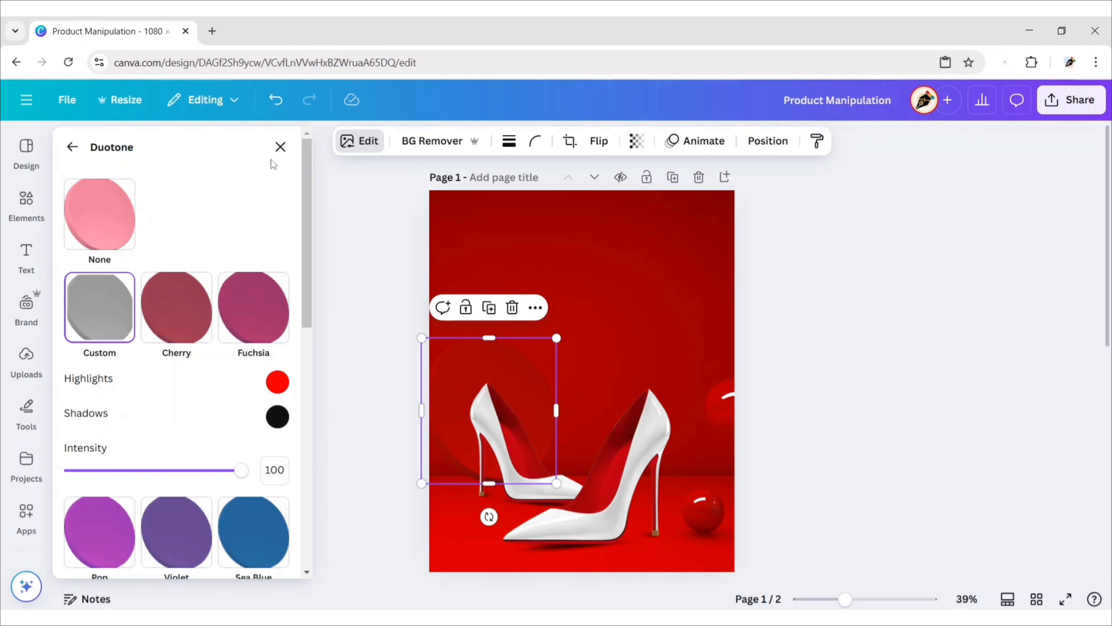
{"action": "left_click", "coordinate": [280, 147]}
{"action": "left_click", "coordinate": [331, 463]}
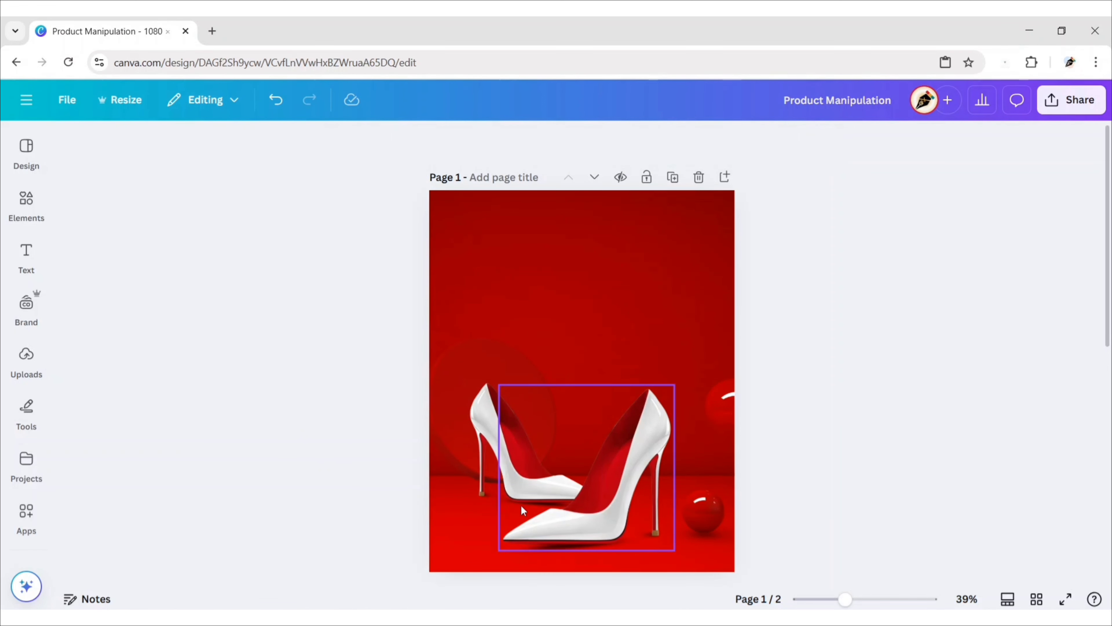
- Copy the front sole shadow, straighten it to 0° at about 282 × 27 px, and layer it backward beneath the disc
{"action": "left_click", "coordinate": [510, 550]}
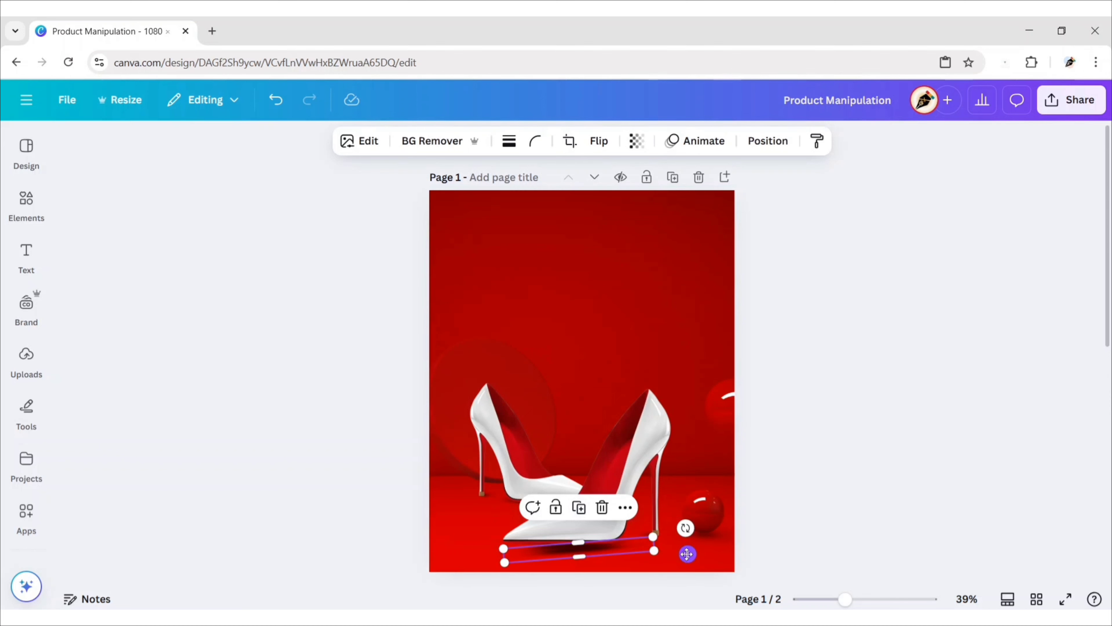
{"action": "left_click_drag", "start_coordinate": [587, 578], "coordinate": [461, 535]}
{"action": "left_click_drag", "start_coordinate": [403, 493], "coordinate": [465, 489]}
{"action": "left_click_drag", "start_coordinate": [527, 526], "coordinate": [512, 521]}
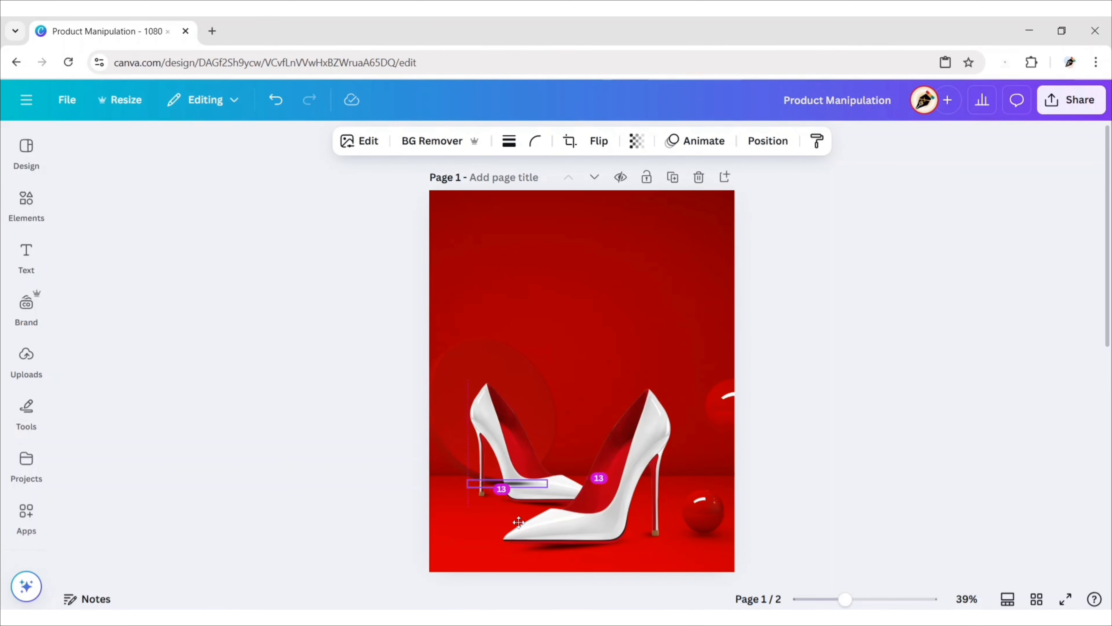
{"action": "left_click", "coordinate": [780, 147]}
{"action": "left_click", "coordinate": [255, 228]}
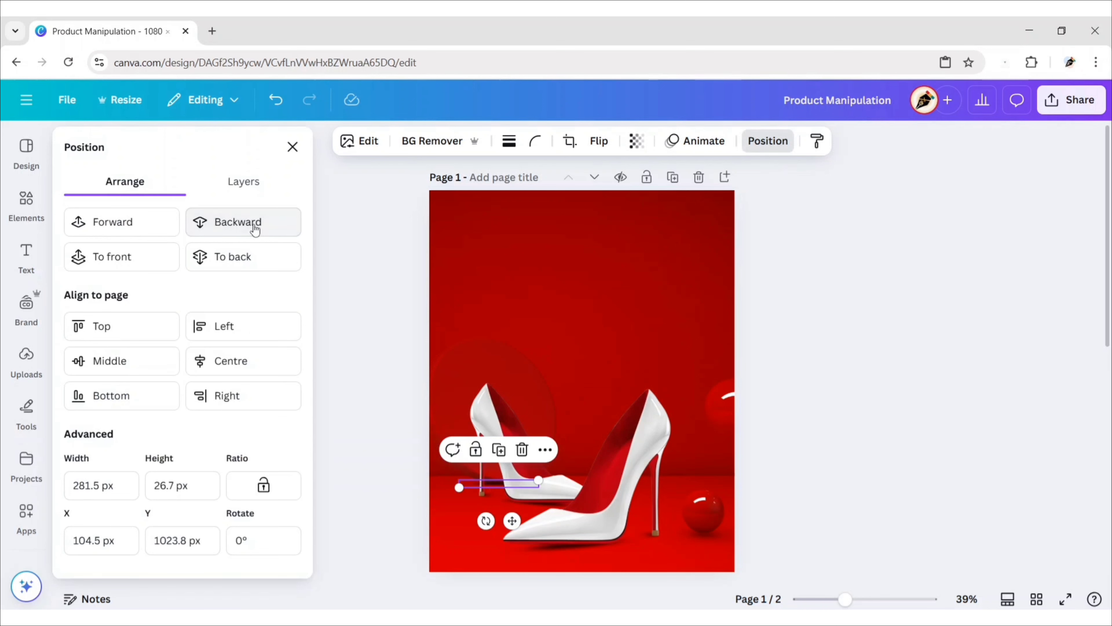
{"action": "left_click", "coordinate": [255, 228]}
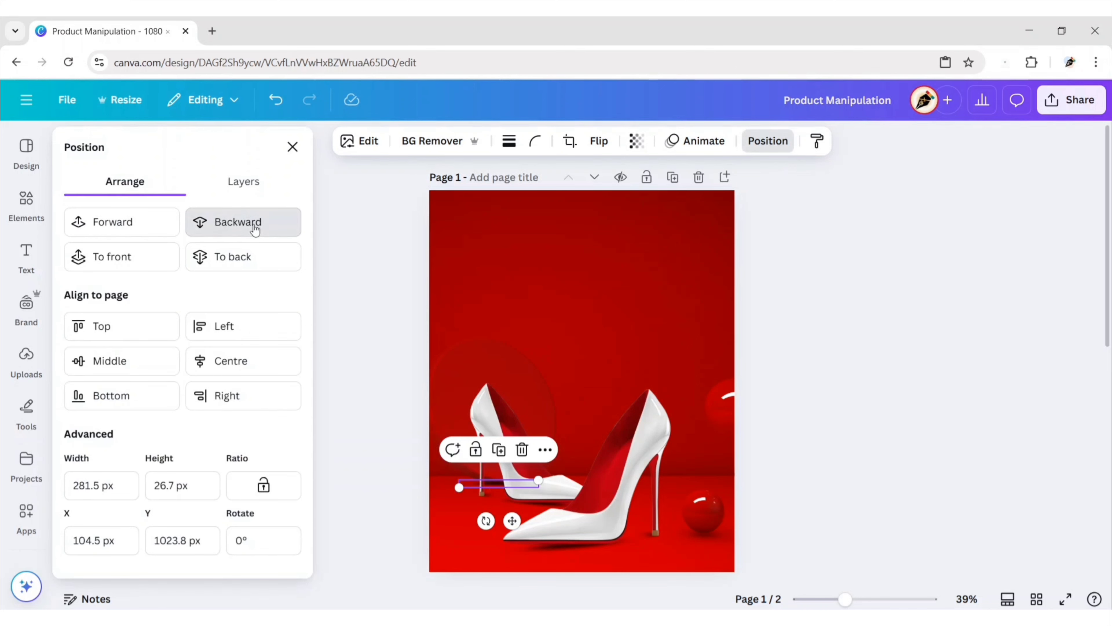
{"action": "left_click", "coordinate": [293, 147]}
{"action": "left_click", "coordinate": [427, 490]}
- Search the photos for "cherry" and add the cutout of three cherries with stems to the page
{"action": "left_click", "coordinate": [26, 204]}
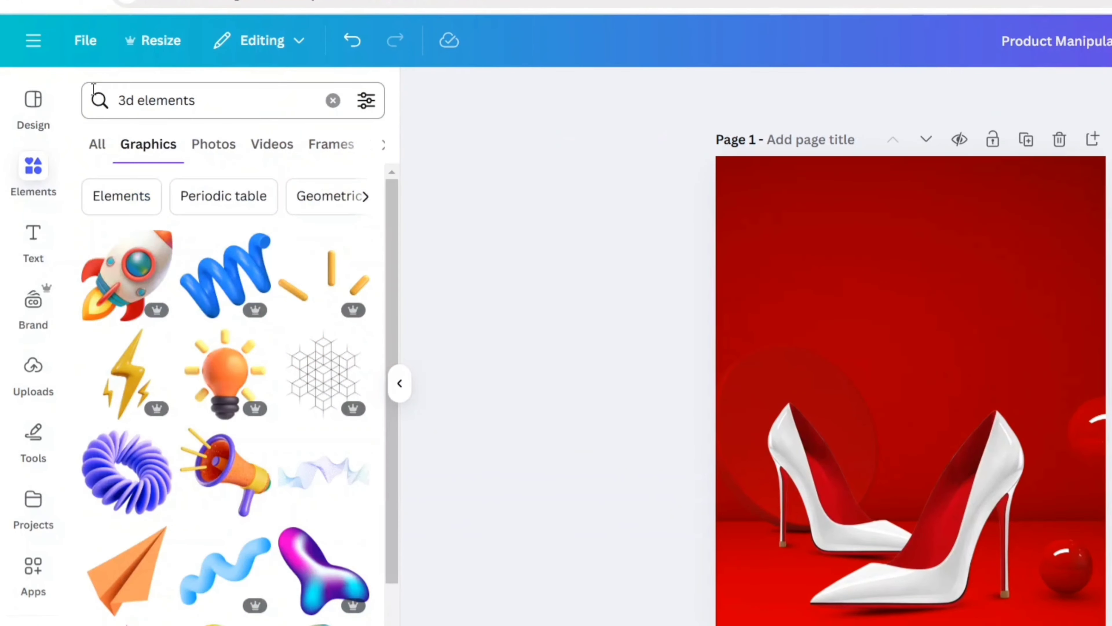
{"action": "type", "text": "cherry"}
{"action": "key", "text": "Return"}
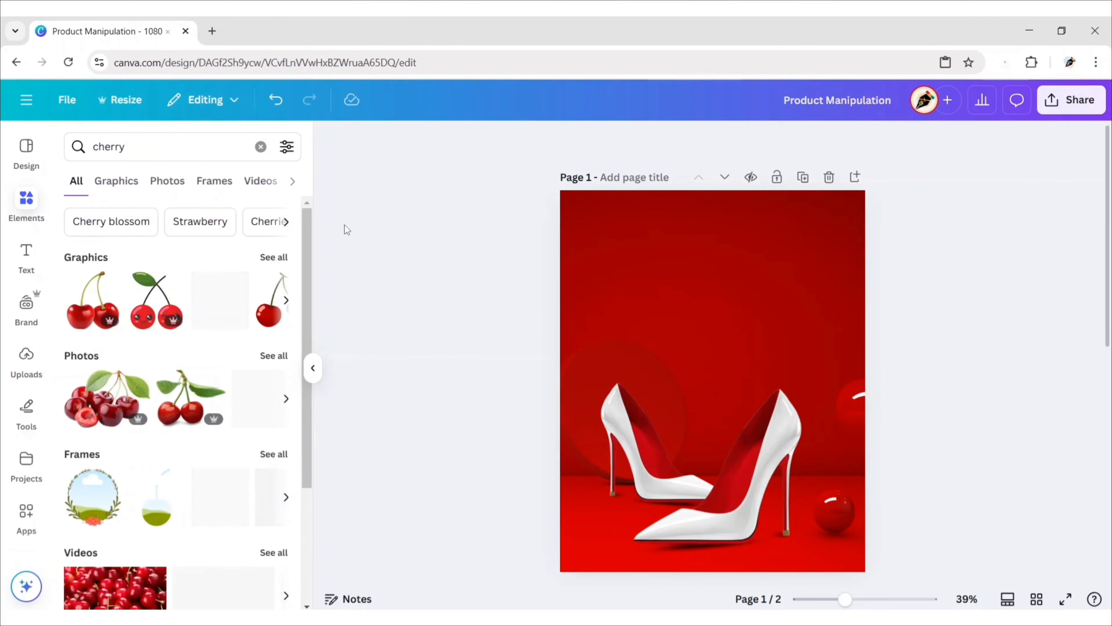
{"action": "left_click", "coordinate": [167, 181]}
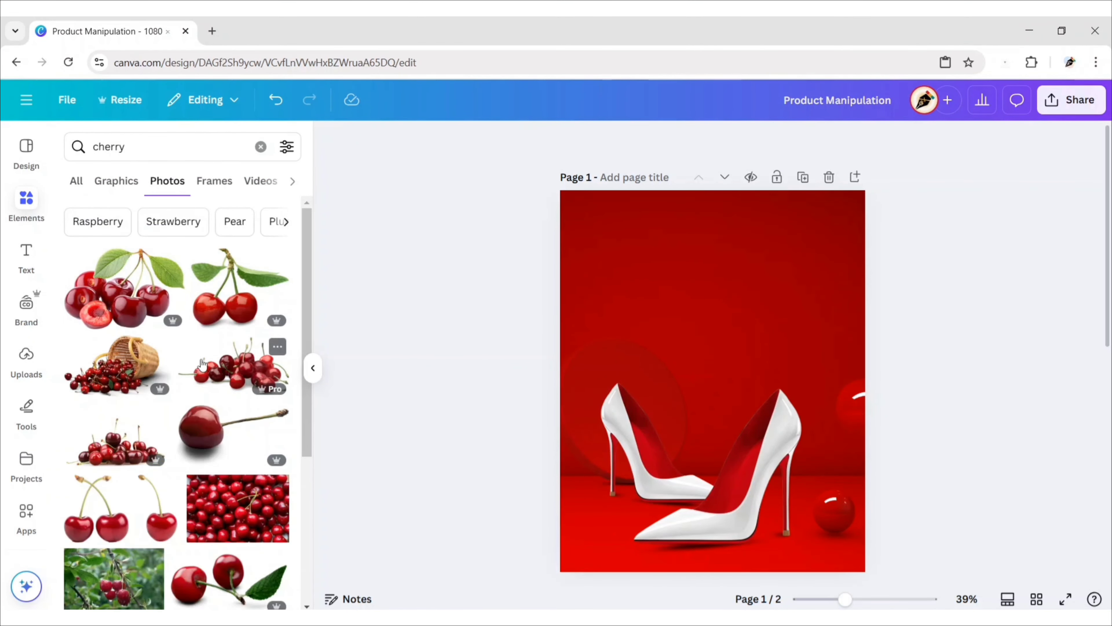
{"action": "scroll", "coordinate": [202, 367], "scroll_direction": "down", "scroll_amount": 5}
{"action": "scroll", "coordinate": [202, 367], "scroll_direction": "down", "scroll_amount": 2}
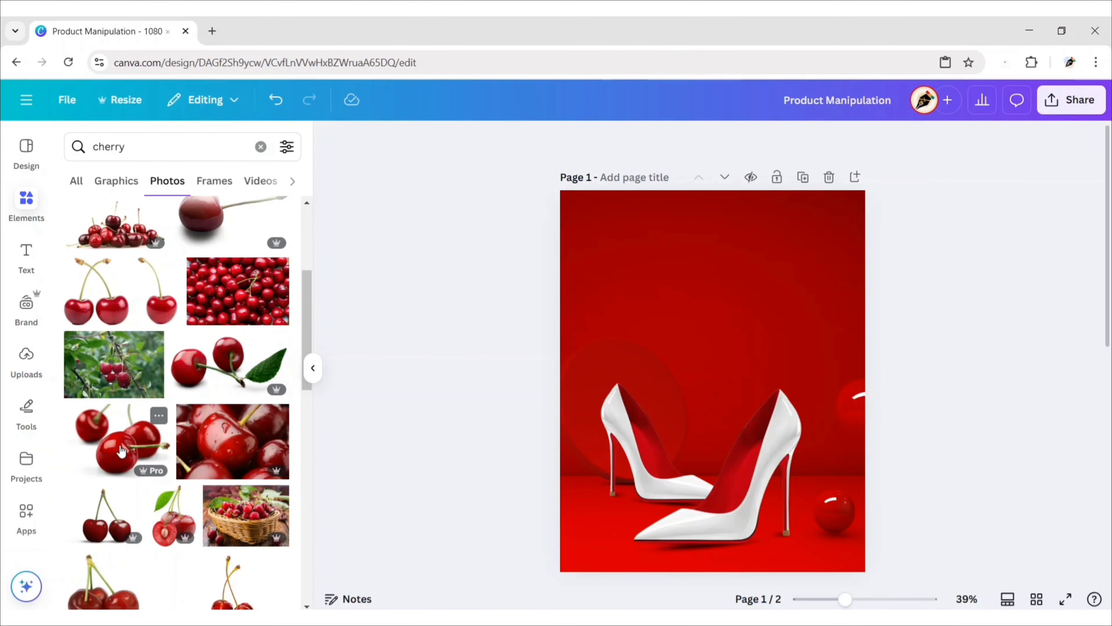
{"action": "left_click", "coordinate": [144, 419]}
{"action": "left_click", "coordinate": [313, 369]}
- Shrink the cherries and place them on the floor in the poster's lower-left corner, beside the front shoe's toe
{"action": "left_click_drag", "start_coordinate": [585, 386], "coordinate": [472, 537]}
{"action": "left_click_drag", "start_coordinate": [434, 570], "coordinate": [458, 545]}
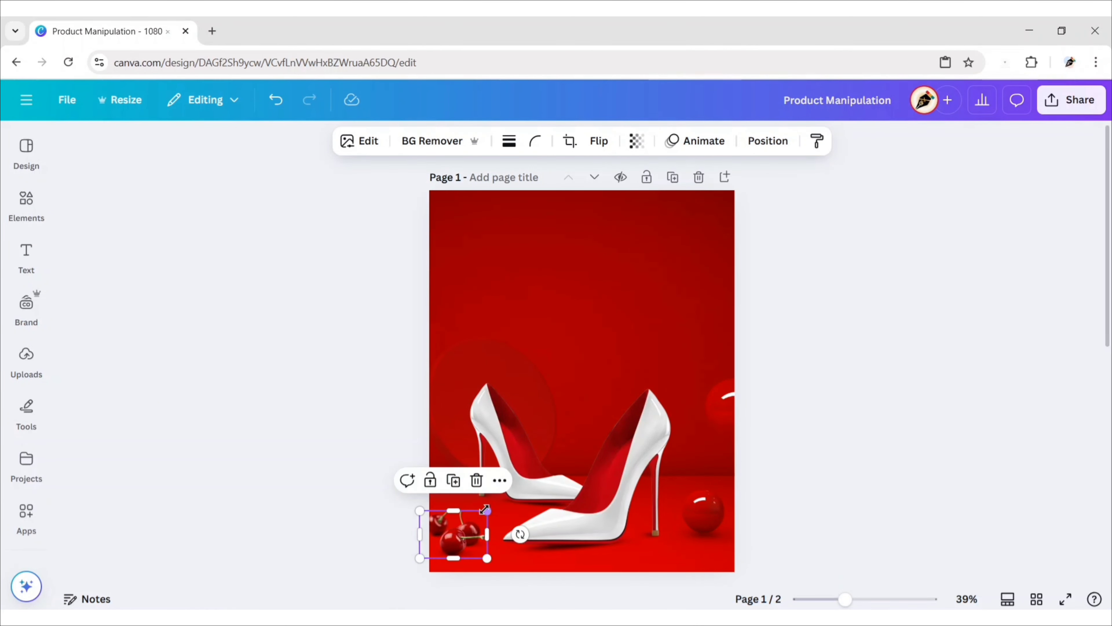
{"action": "left_click_drag", "start_coordinate": [417, 510], "coordinate": [411, 507]}
{"action": "left_click_drag", "start_coordinate": [480, 522], "coordinate": [483, 524]}
{"action": "left_click", "coordinate": [320, 444]}
- Flip the black gradient so it darkens downward, stretch it across the page width, and lower it over the poster's bottom edge
{"action": "left_click", "coordinate": [599, 140]}
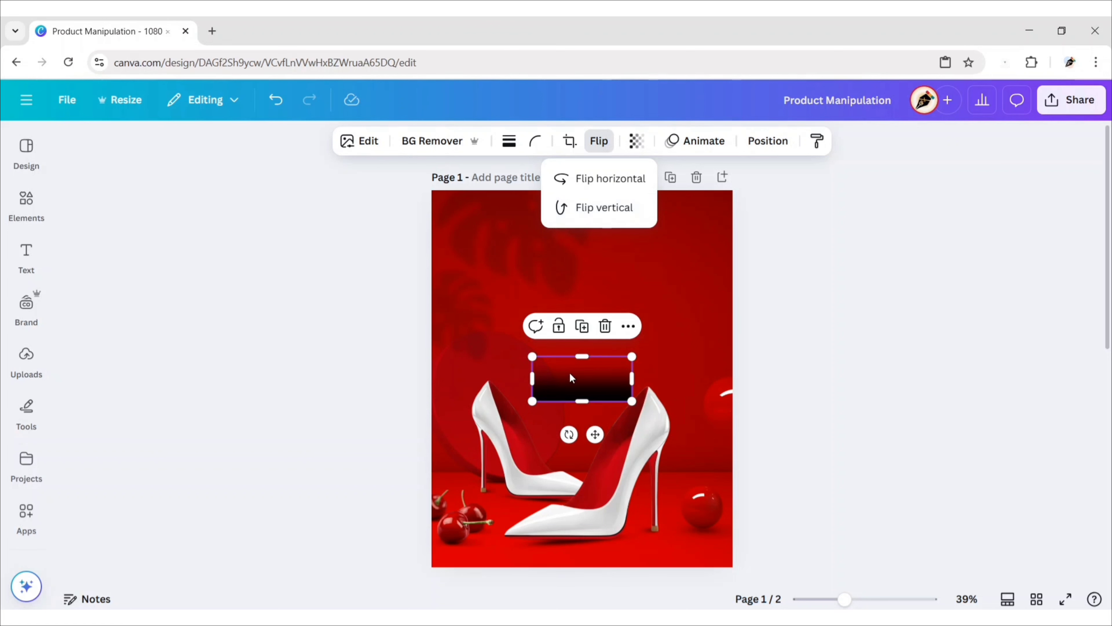
{"action": "left_click_drag", "start_coordinate": [569, 372], "coordinate": [470, 543]}
{"action": "left_click_drag", "start_coordinate": [530, 522], "coordinate": [725, 420]}
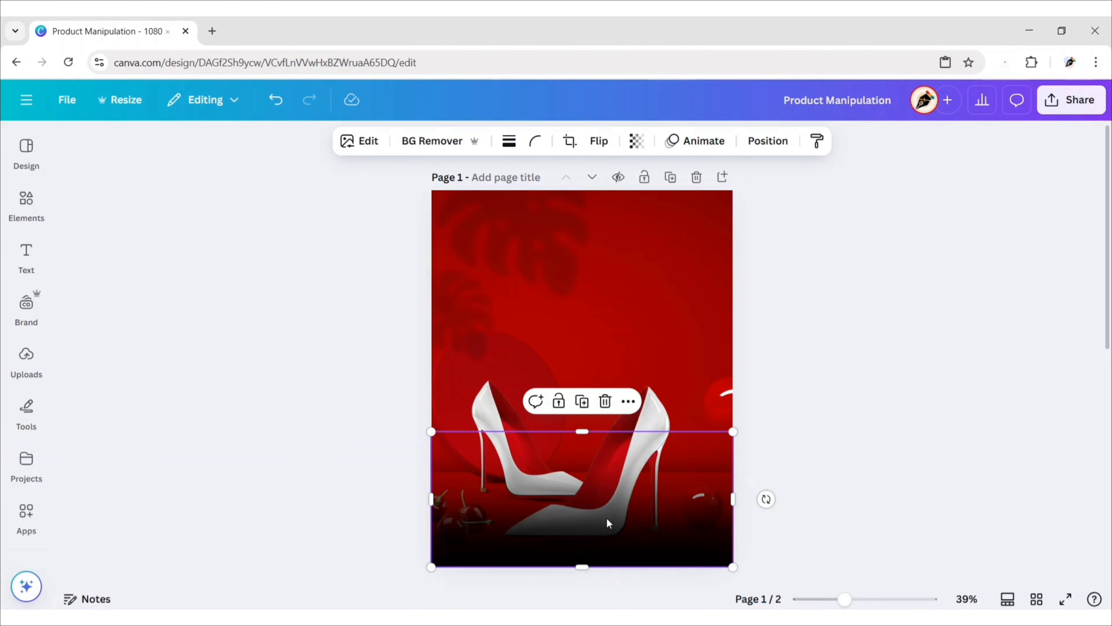
{"action": "left_click_drag", "start_coordinate": [607, 517], "coordinate": [606, 578]}
{"action": "left_click", "coordinate": [387, 444]}
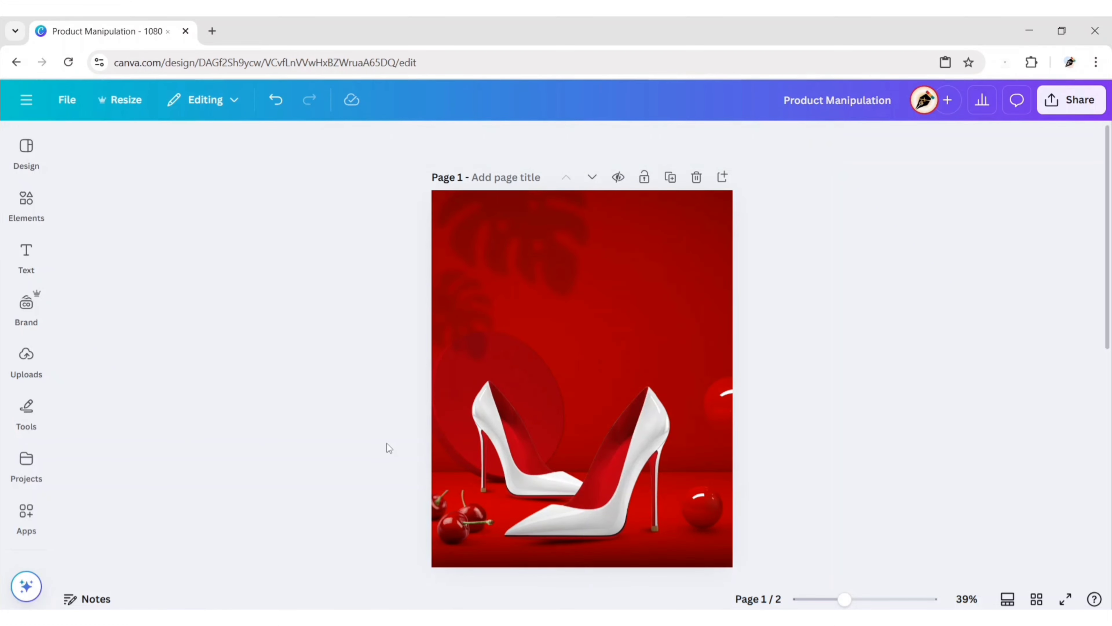
- Search the graphics for "red glow" and add the soft round red glow to the page
{"action": "left_click", "coordinate": [36, 210]}
{"action": "left_click", "coordinate": [261, 146]}
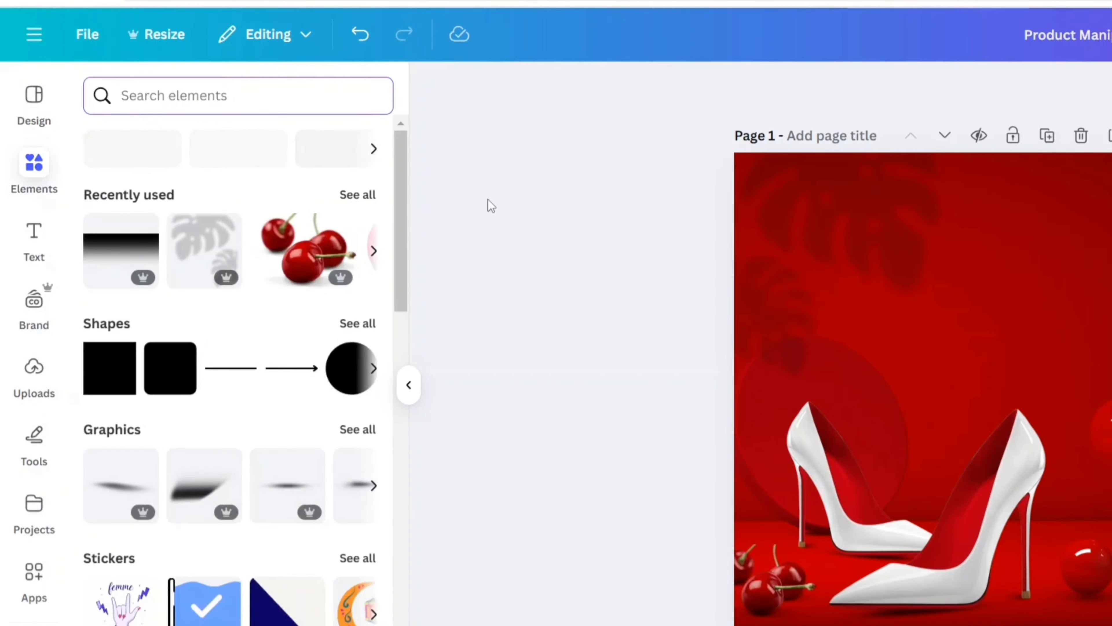
{"action": "type", "text": "red glow"}
{"action": "key", "text": "Return"}
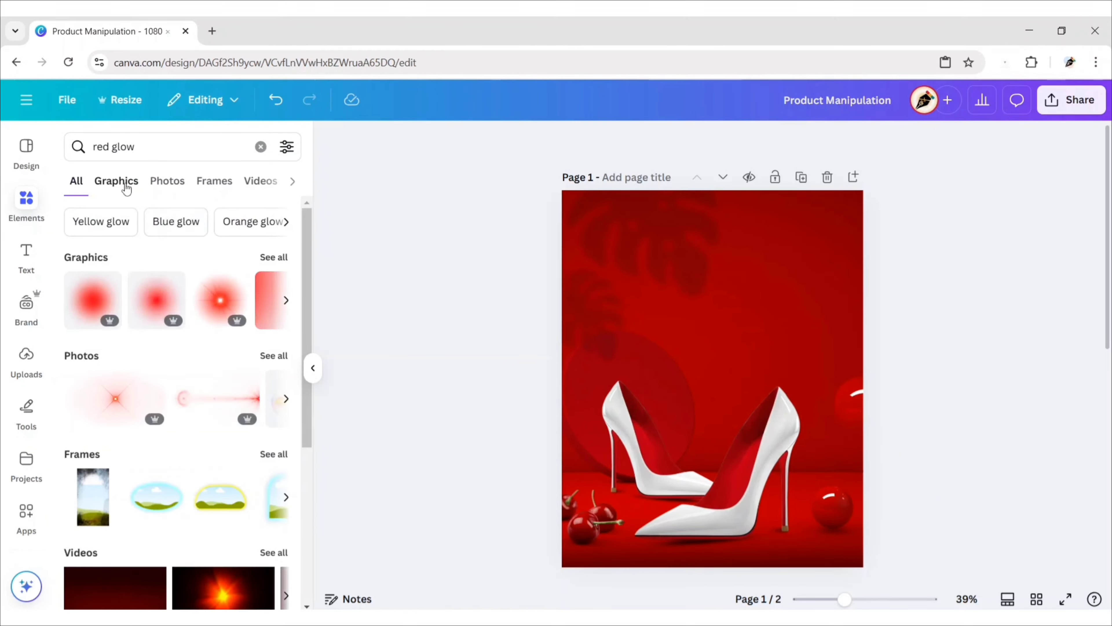
{"action": "left_click", "coordinate": [160, 143]}
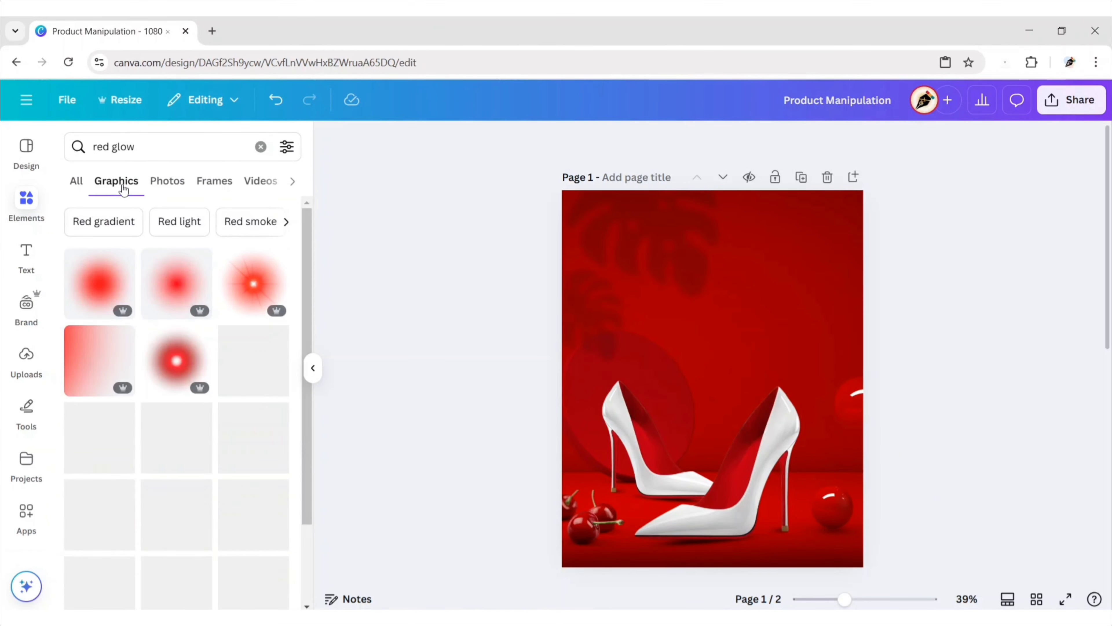
{"action": "left_click", "coordinate": [177, 290]}
{"action": "left_click", "coordinate": [313, 368]}
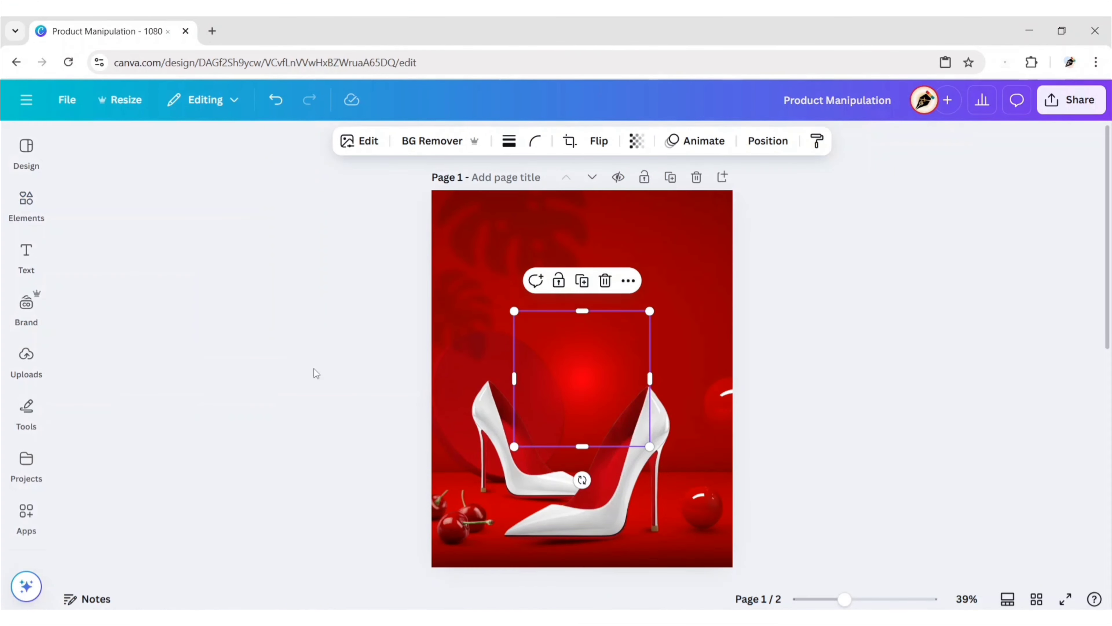
- Centre the red glow on the top of the rear shoe's heel and layer it backward behind the shoe
{"action": "left_click_drag", "start_coordinate": [578, 379], "coordinate": [484, 385]}
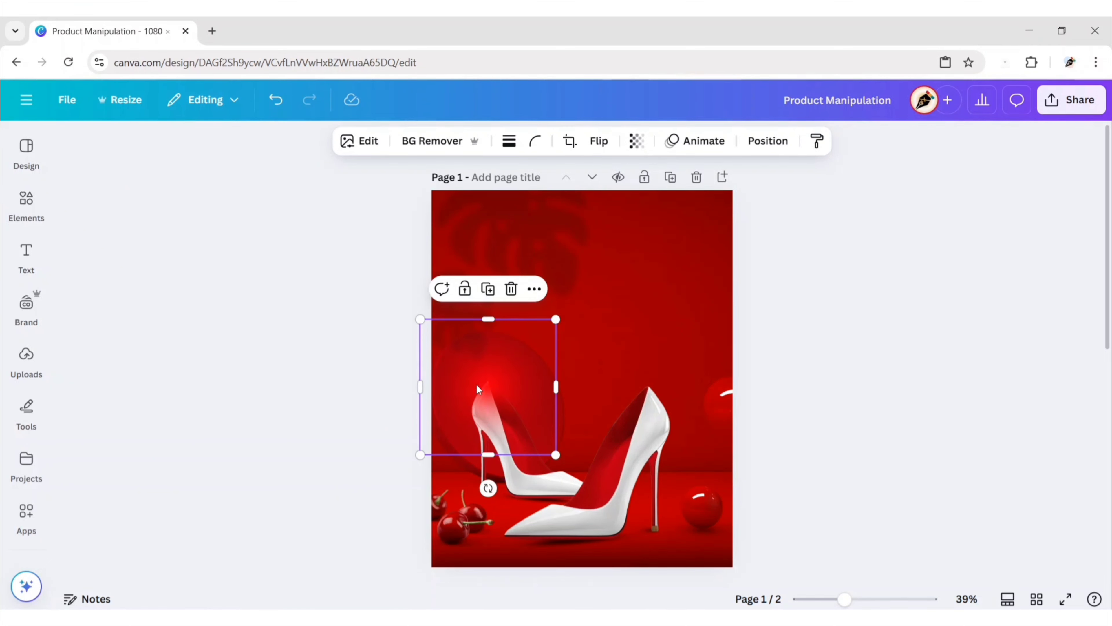
{"action": "left_click", "coordinate": [764, 142]}
{"action": "left_click", "coordinate": [289, 224]}
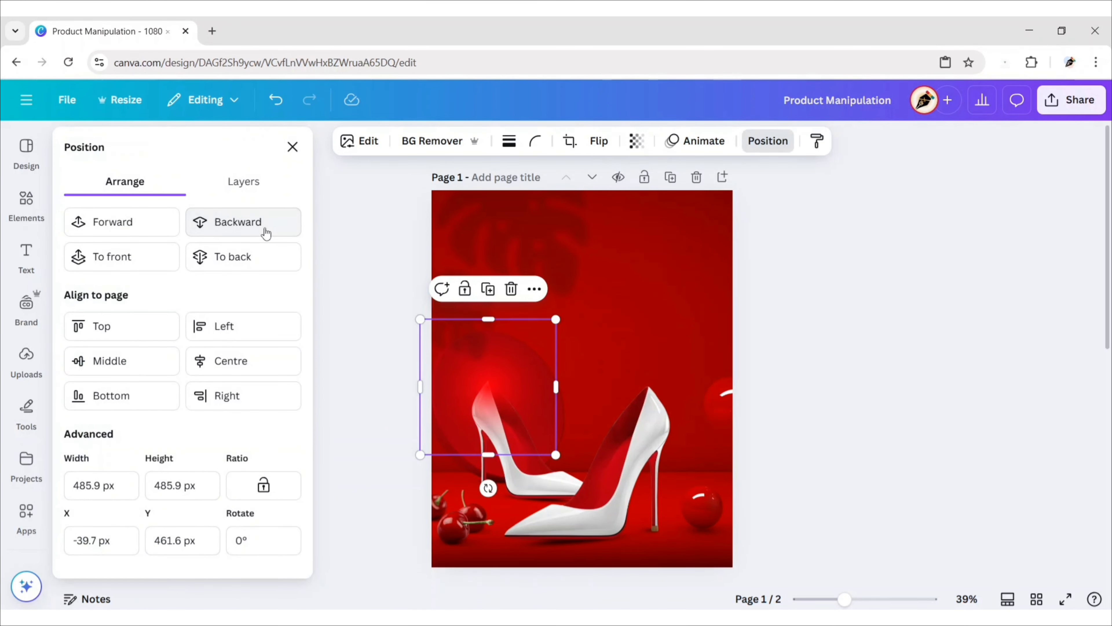
{"action": "left_click", "coordinate": [266, 234]}
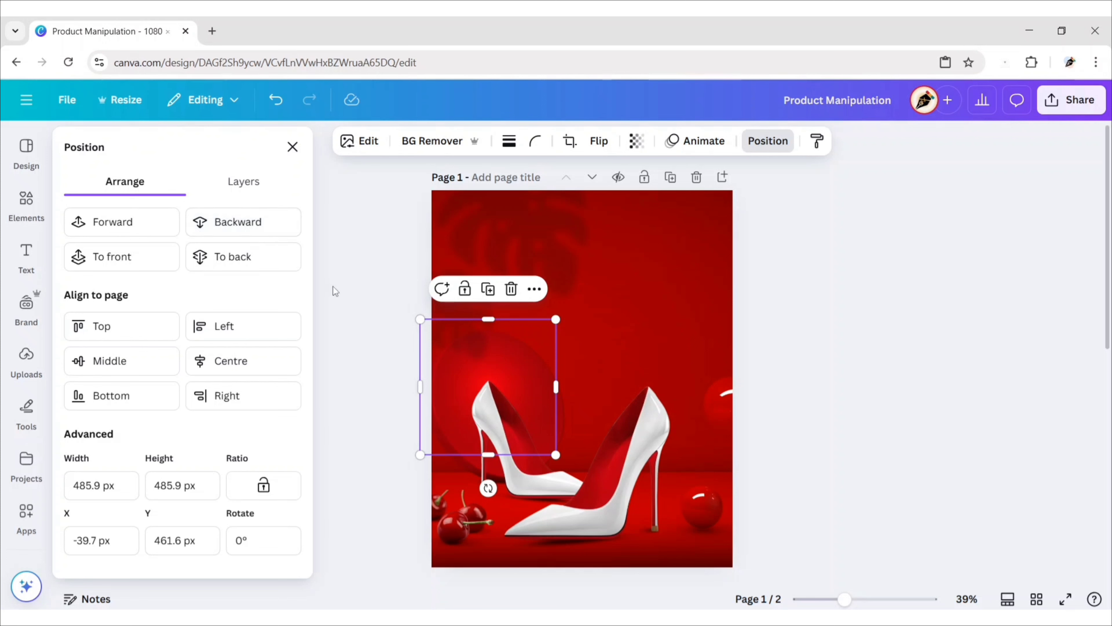
{"action": "key", "text": "Escape"}
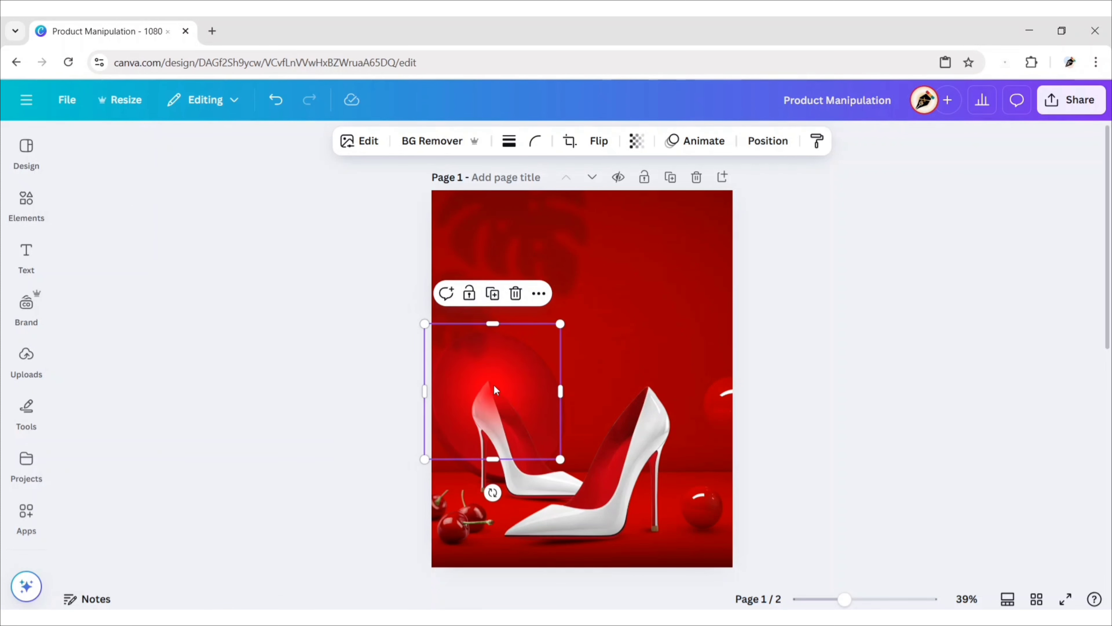
- Place a copy of the red glow under the front shoe's arch and bring the front shoe to the front
{"action": "left_click_drag", "start_coordinate": [494, 385], "coordinate": [615, 534]}
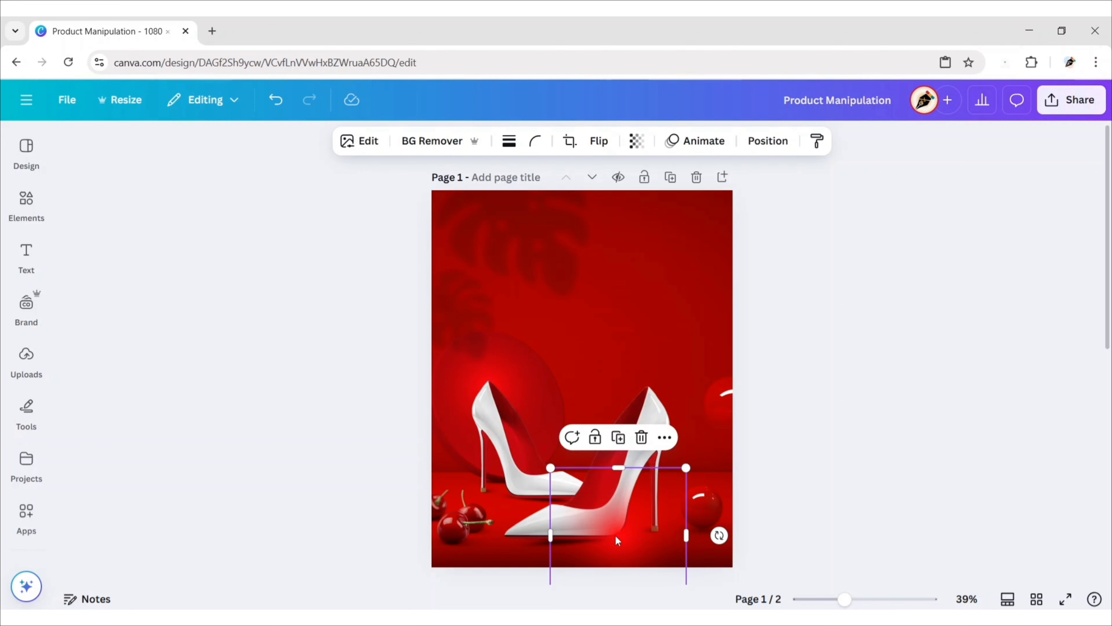
{"action": "left_click", "coordinate": [658, 431]}
{"action": "left_click", "coordinate": [767, 141]}
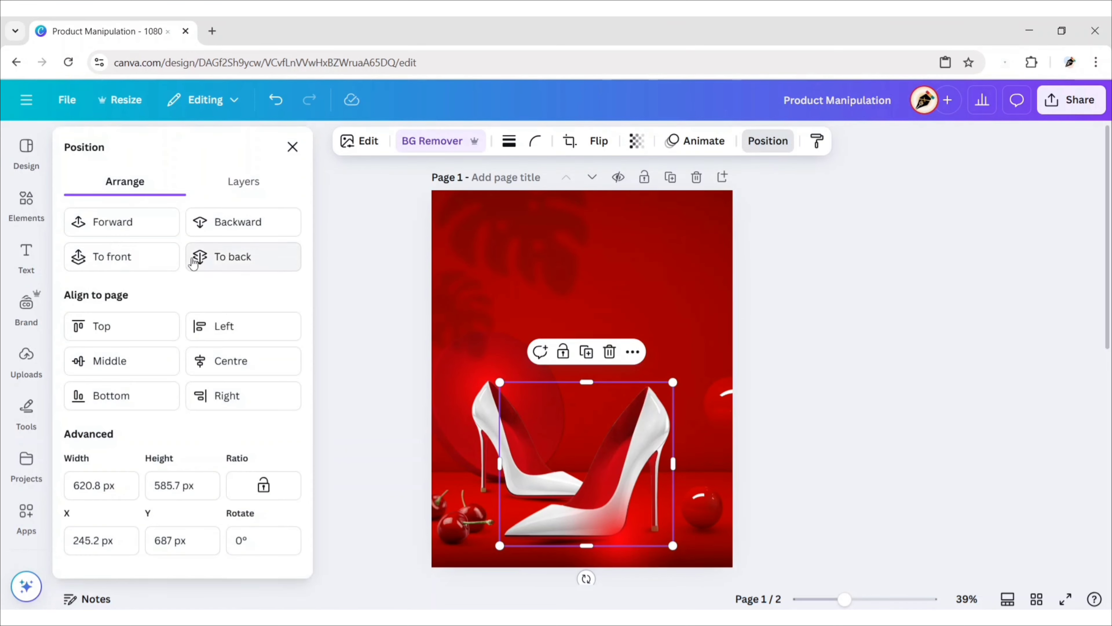
{"action": "left_click", "coordinate": [140, 256]}
{"action": "left_click", "coordinate": [292, 148]}
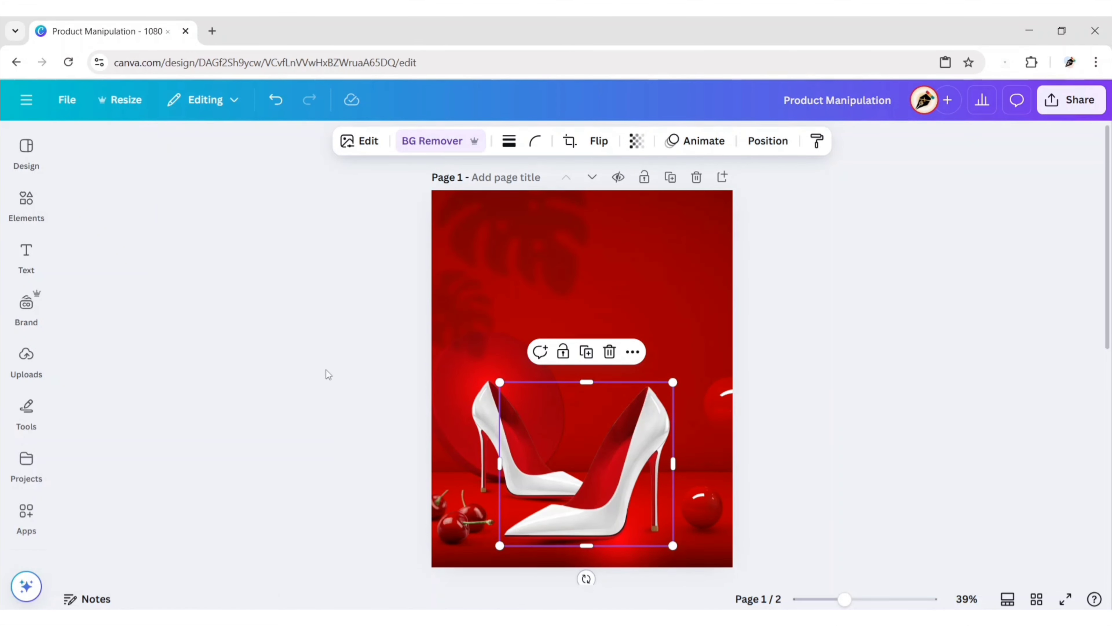
- Add a heading text to the page with the wording "Eterna"
{"action": "left_click", "coordinate": [243, 369]}
{"action": "left_click", "coordinate": [36, 268]}
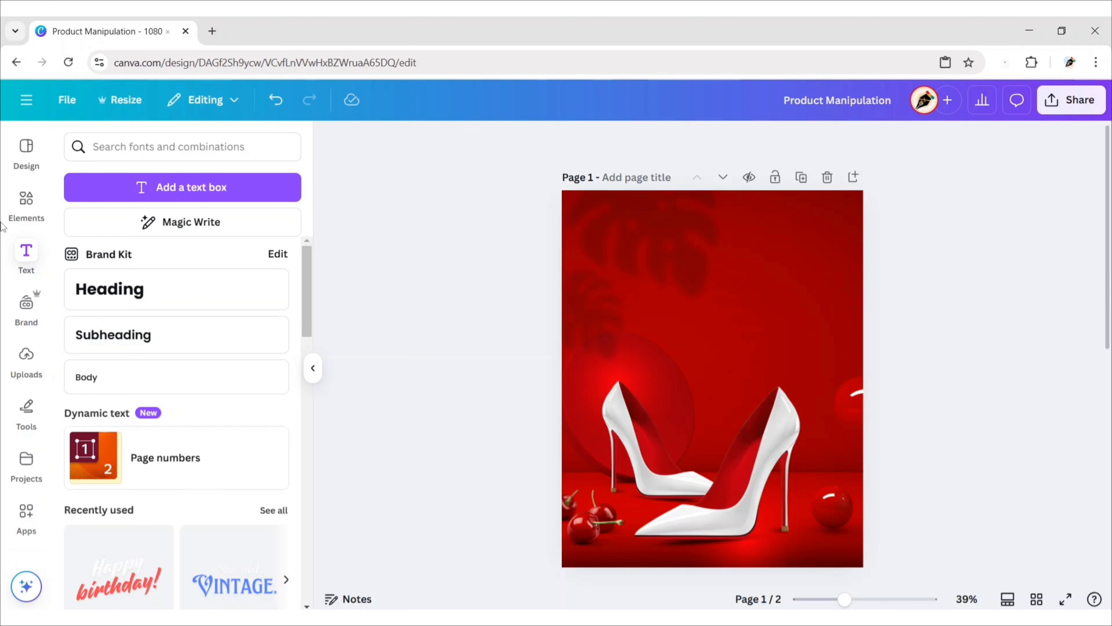
{"action": "left_click", "coordinate": [174, 299]}
{"action": "left_click", "coordinate": [313, 369]}
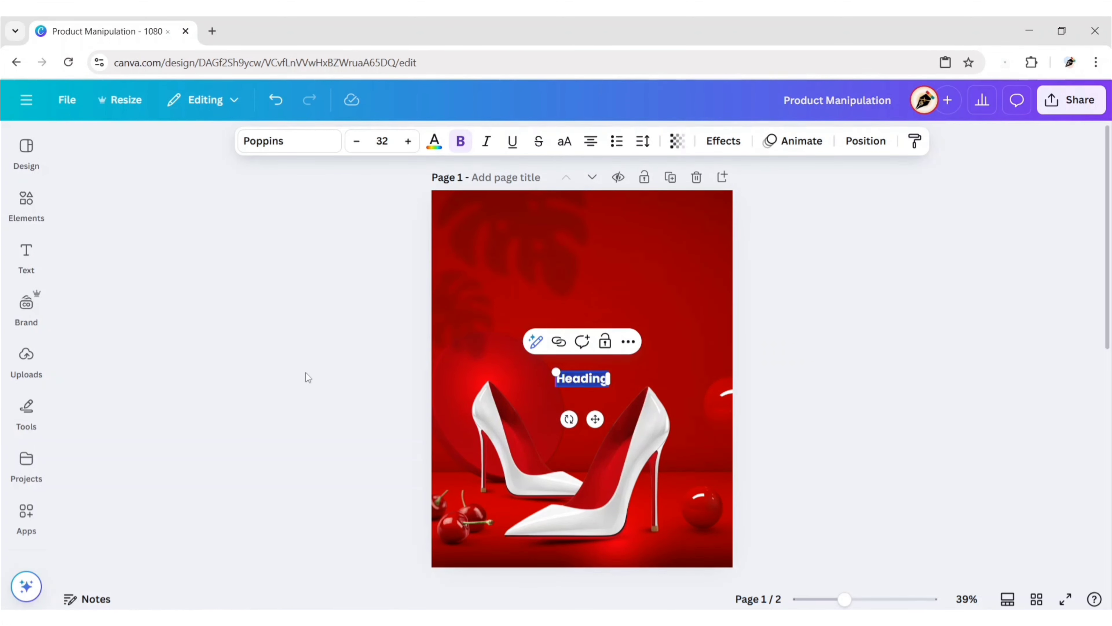
{"action": "type", "text": "Eterna"}
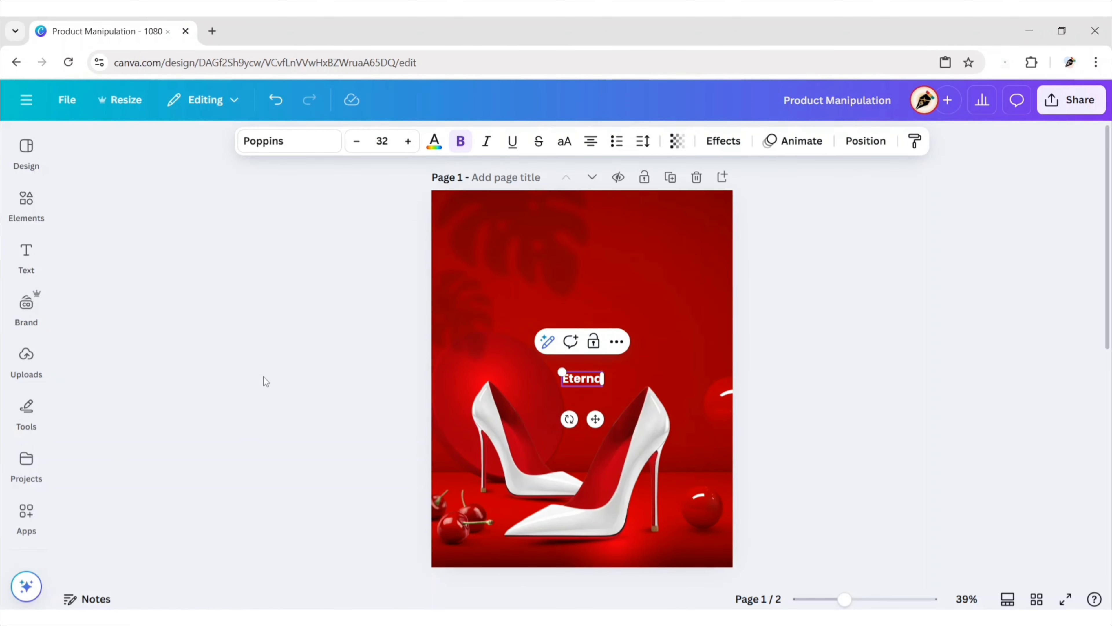
- Set the Eterna heading in the font tHe sOmEtHiNg at size 120
{"action": "left_click", "coordinate": [277, 148]}
{"action": "type", "text": "The Something"}
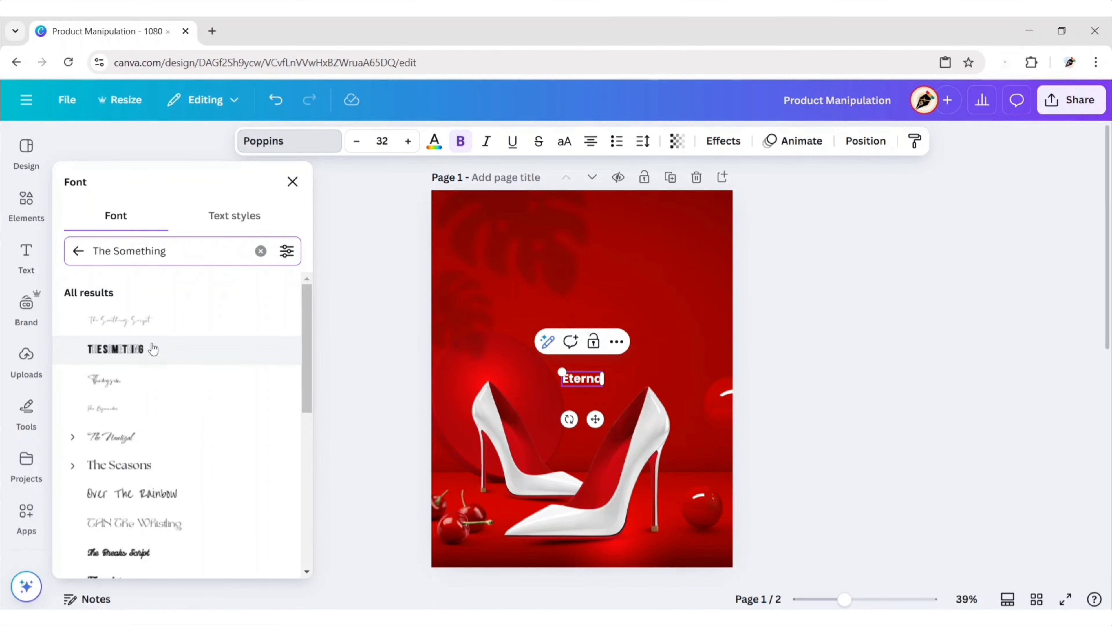
{"action": "left_click", "coordinate": [152, 350]}
{"action": "left_click", "coordinate": [292, 181]}
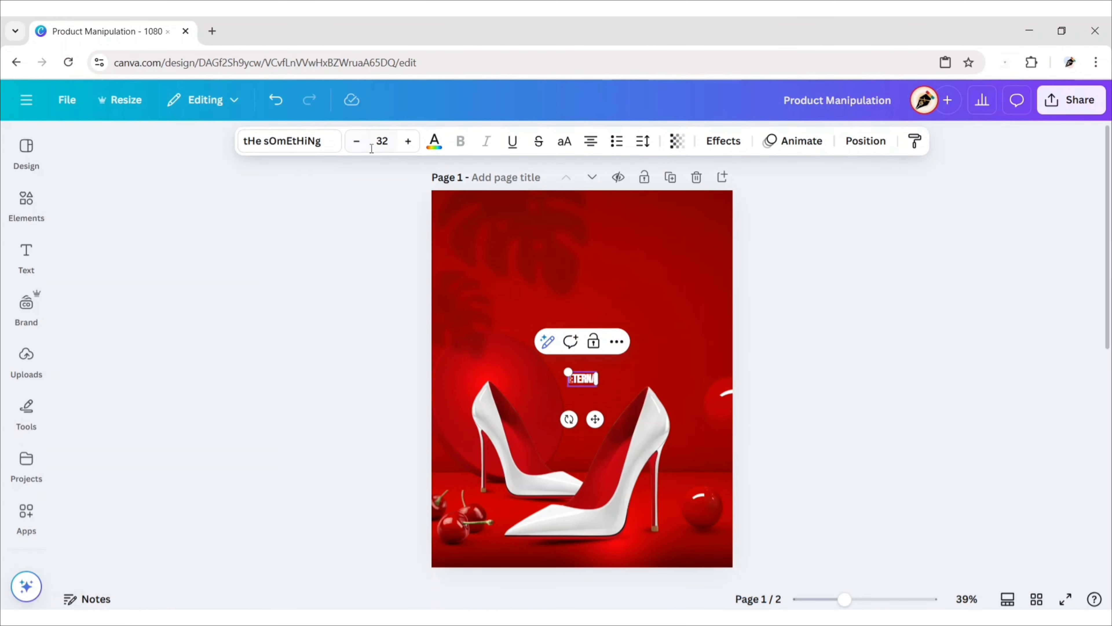
{"action": "left_click", "coordinate": [381, 141]}
{"action": "type", "text": "120"}
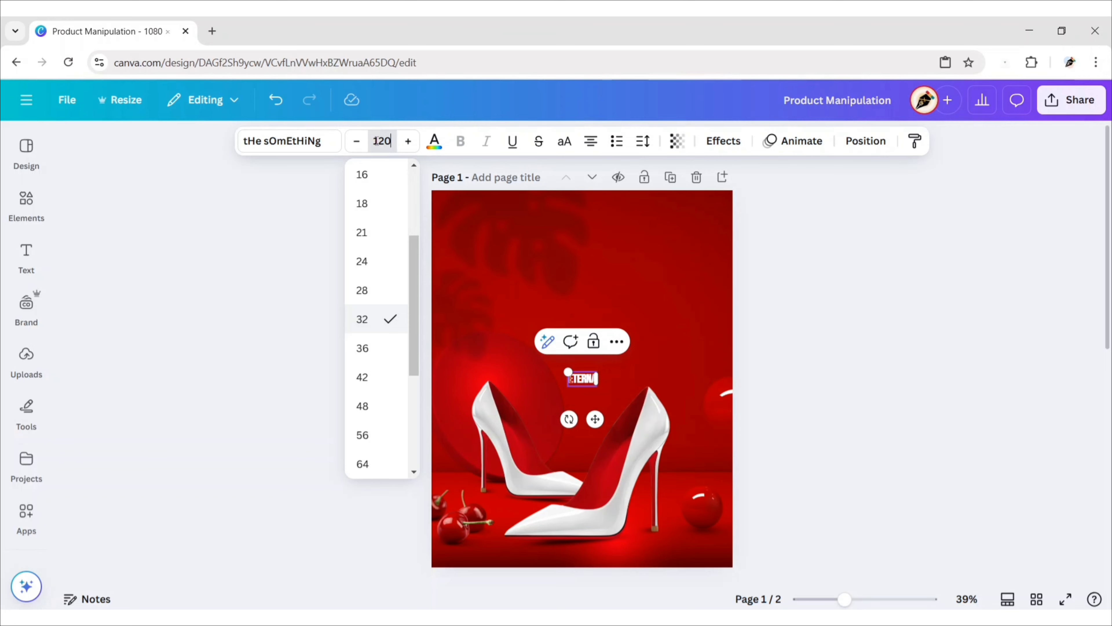
{"action": "key", "text": "Return"}
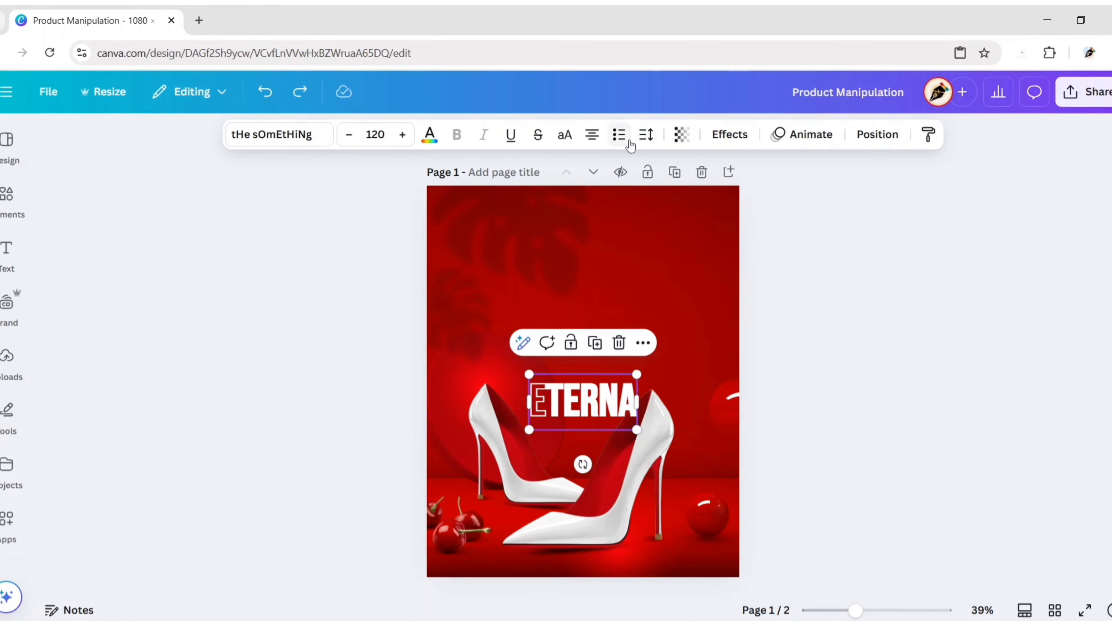
- Set the Eterna heading's letter spacing to 50 and move it to the poster's upper-right area
{"action": "left_click", "coordinate": [647, 134]}
{"action": "left_click", "coordinate": [715, 196]}
{"action": "key", "text": "ctrl+a"}
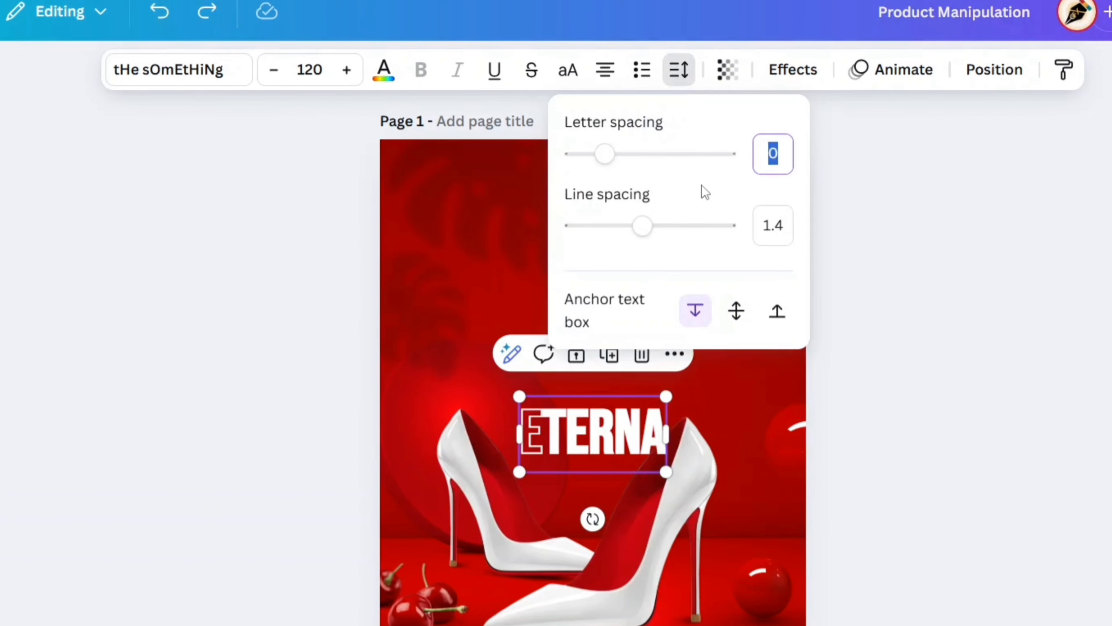
{"action": "type", "text": "50"}
{"action": "key", "text": "Return"}
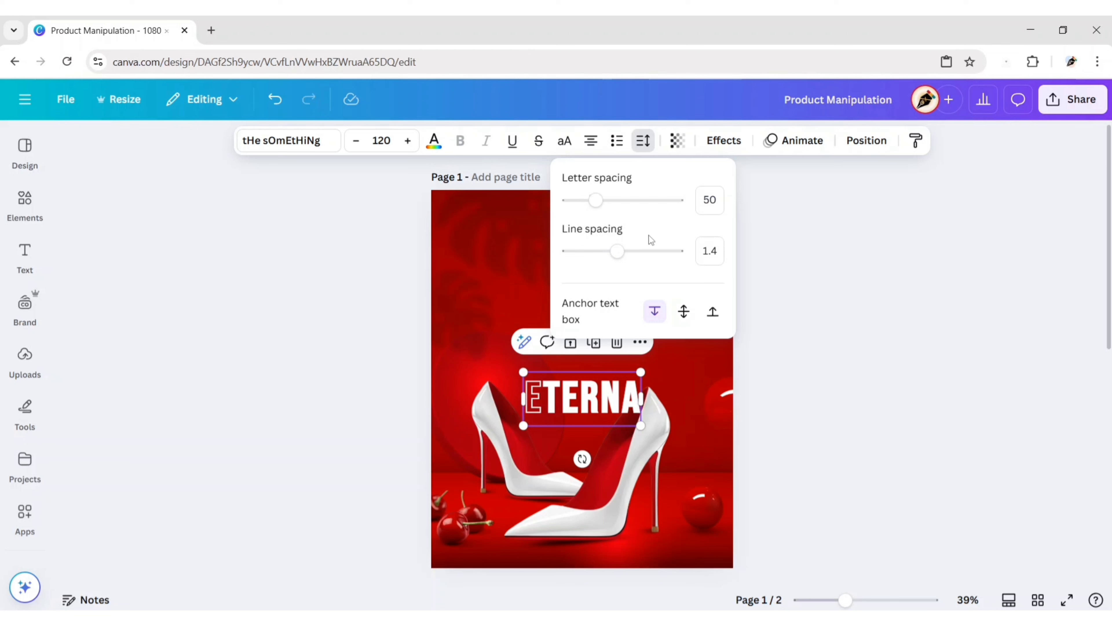
{"action": "left_click", "coordinate": [800, 353]}
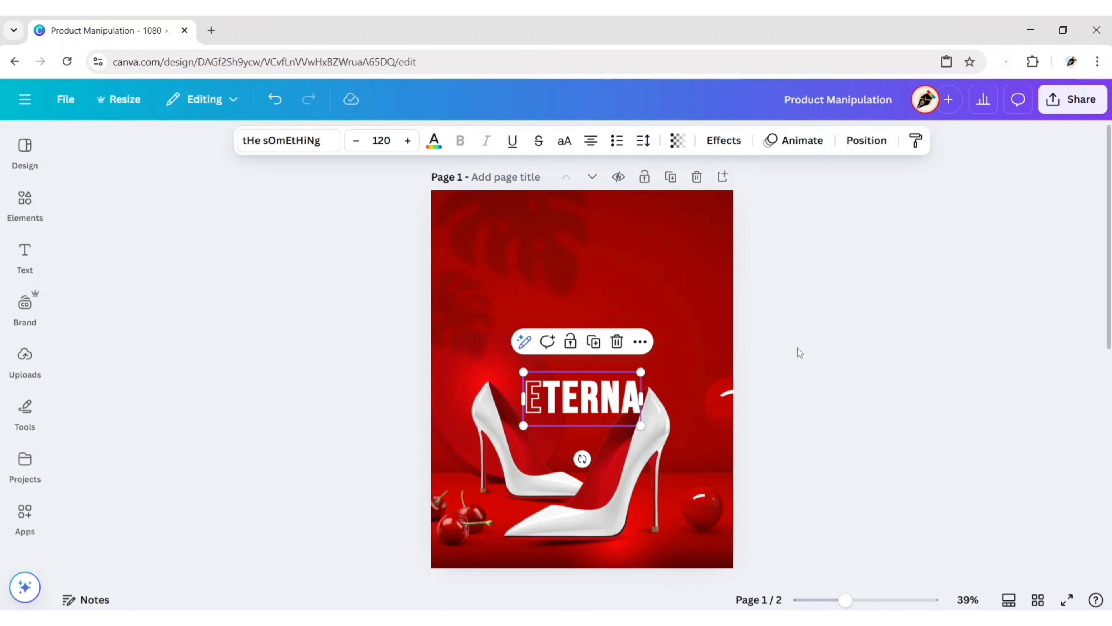
{"action": "left_click_drag", "start_coordinate": [591, 378], "coordinate": [659, 246]}
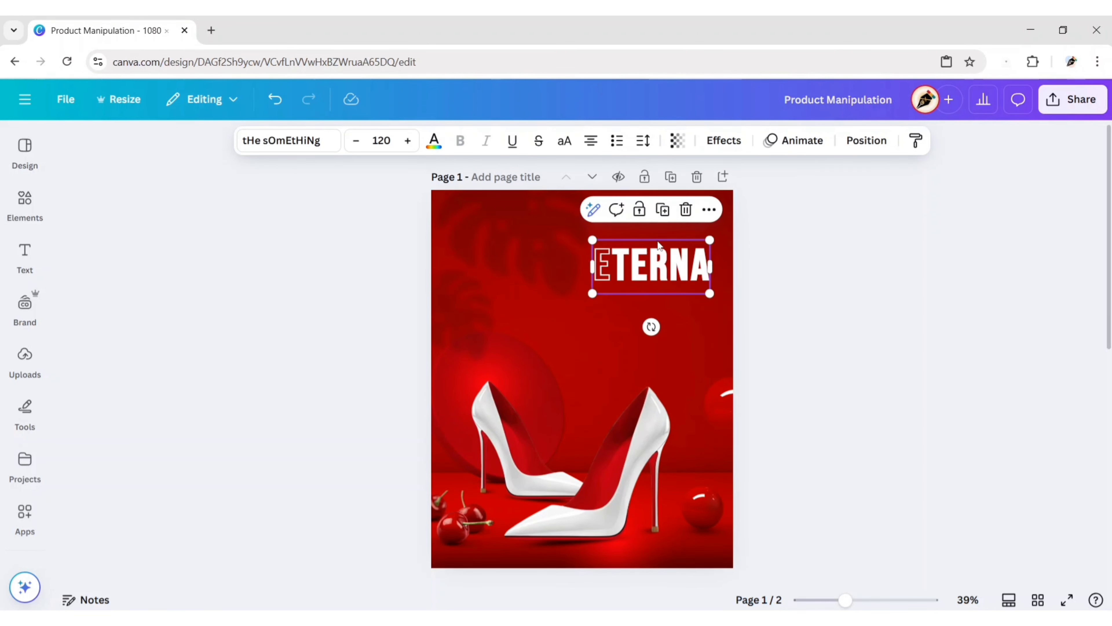
- Duplicate the Eterna heading directly below the original and change the copy's wording to "HEELS"
{"action": "left_click", "coordinate": [663, 209]}
{"action": "double_click", "coordinate": [652, 312]}
{"action": "type", "text": "H"}
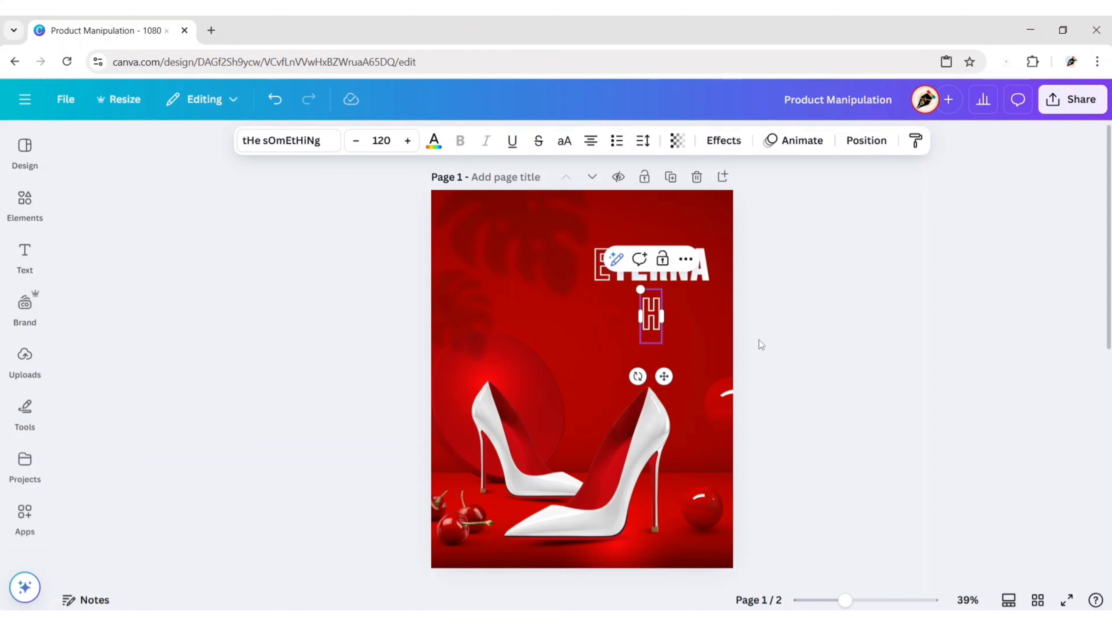
{"action": "type", "text": "EELS"}
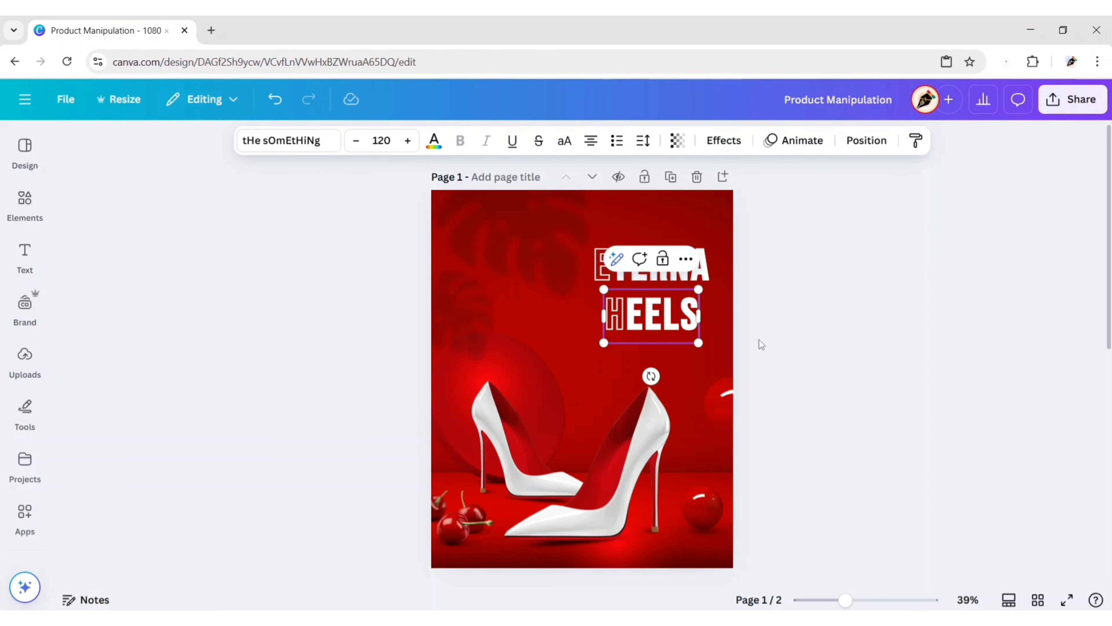
- Open the font size of the HEELS text for editing
{"action": "left_click", "coordinate": [377, 141]}
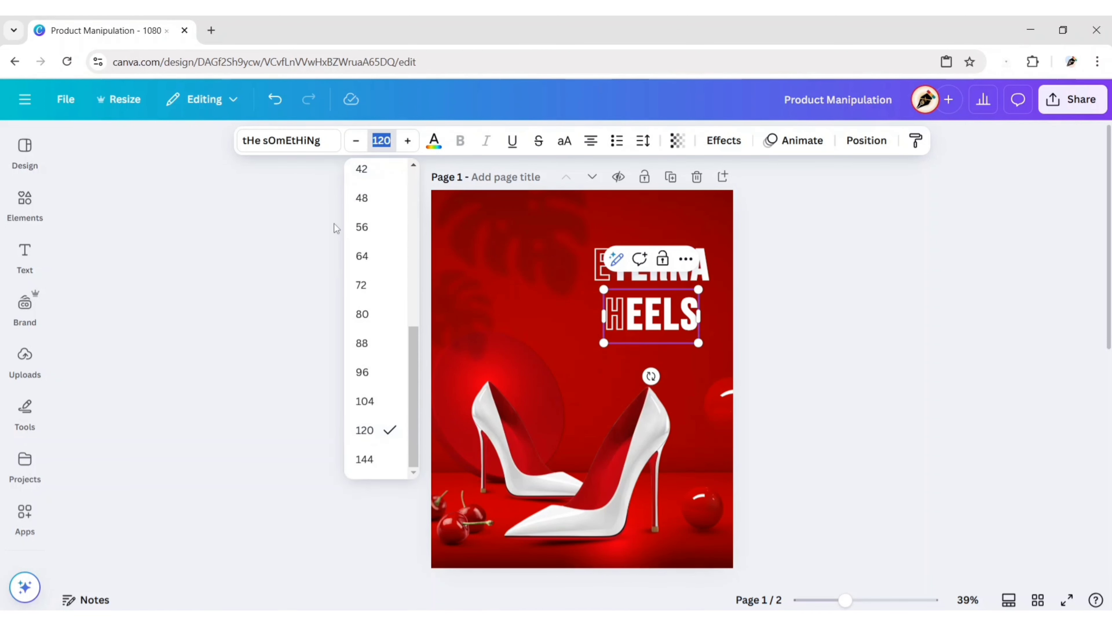